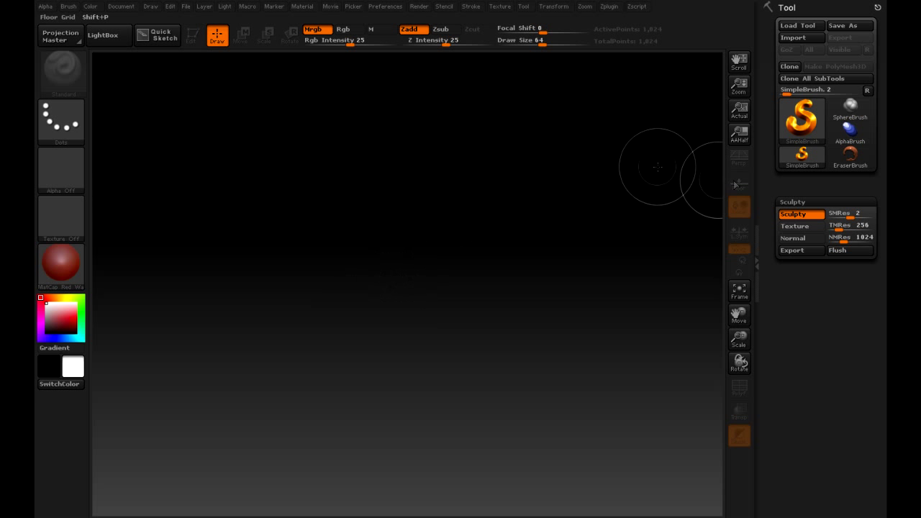
Step: Draw a Ring3D torus in the canvas centre and put it in Edit mode
{"action": "left_click", "coordinate": [803, 139]}
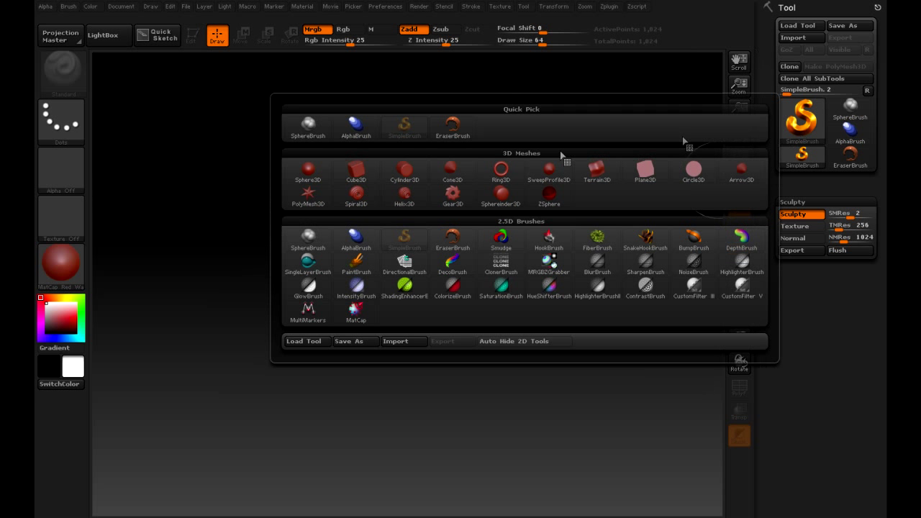
{"action": "left_click", "coordinate": [501, 169]}
{"action": "left_click_drag", "start_coordinate": [450, 322], "coordinate": [402, 194]}
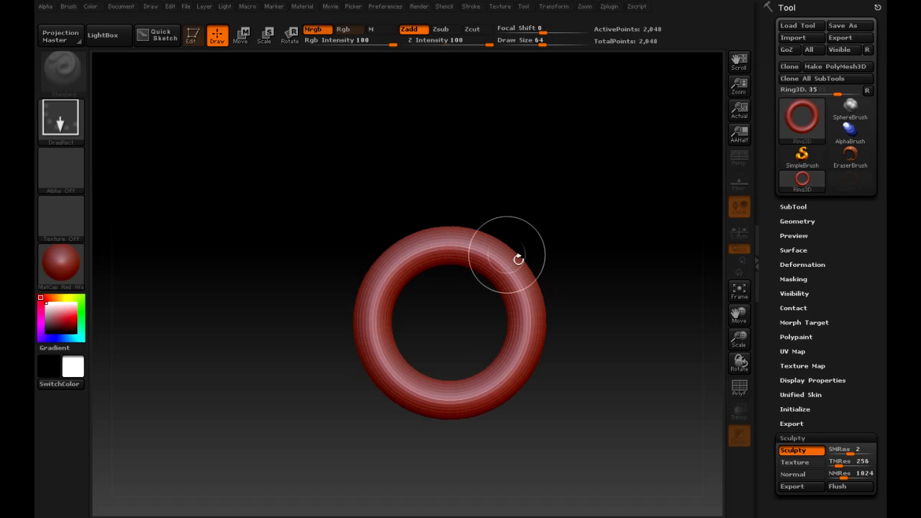
{"action": "key", "text": "t"}
Step: Raise Initialize SRadius to 69, convert the ring to a polymesh and show its wireframe
{"action": "left_click", "coordinate": [786, 410]}
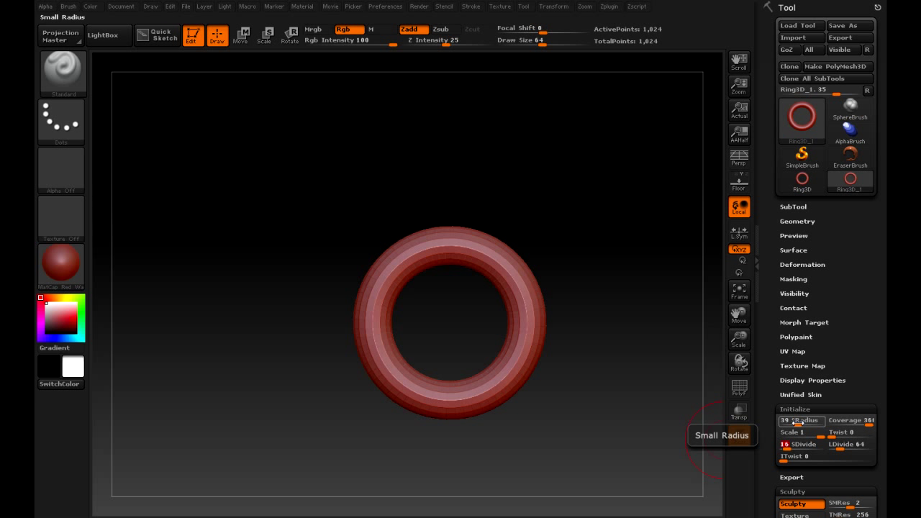
{"action": "left_click_drag", "start_coordinate": [794, 423], "coordinate": [808, 424]}
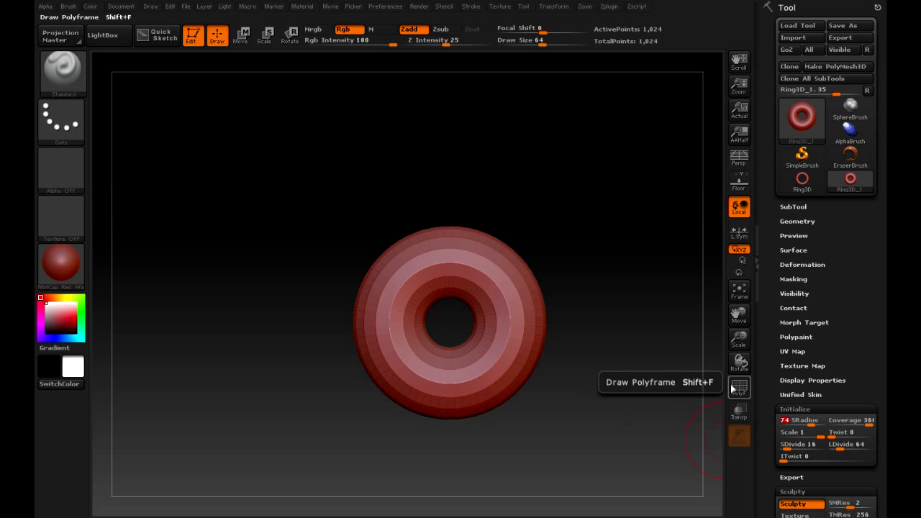
{"action": "left_click", "coordinate": [825, 67]}
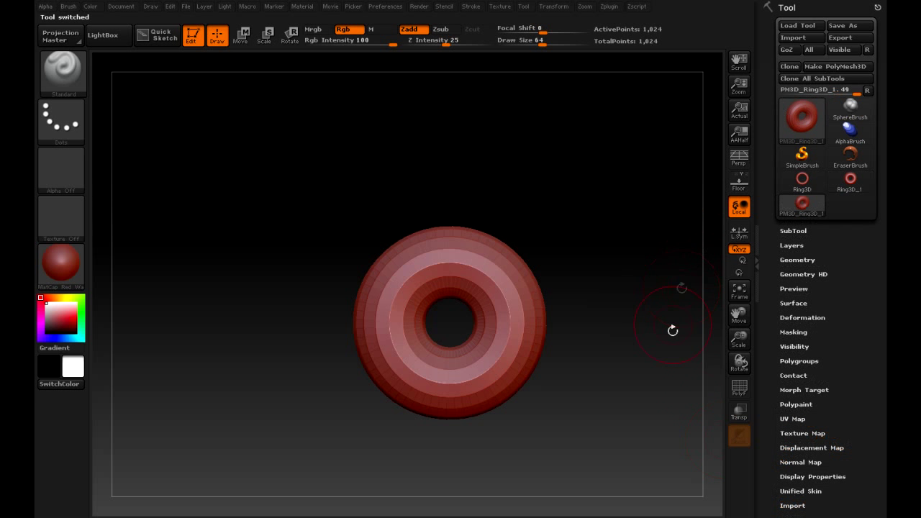
{"action": "left_click", "coordinate": [739, 388]}
Step: Open the deformation and transform options, orbit the mesh and shrink the brush to 64
{"action": "left_click", "coordinate": [802, 317]}
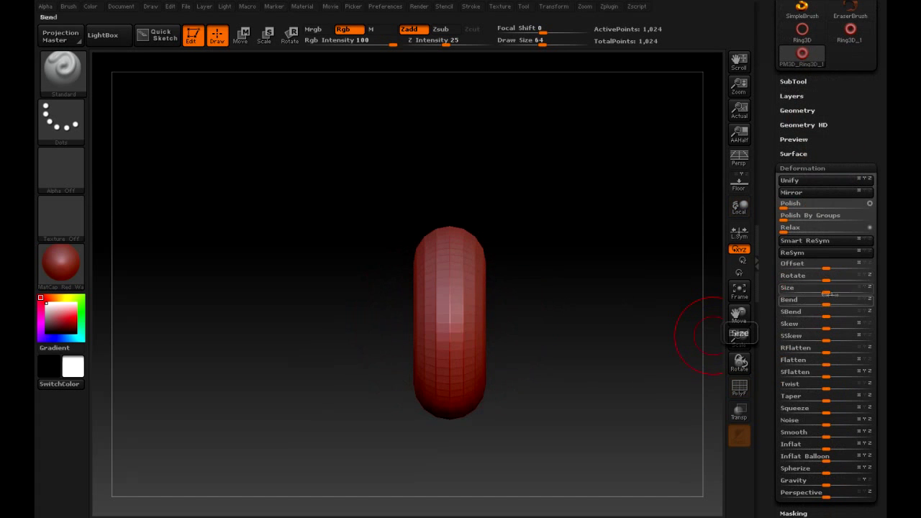
{"action": "left_click", "coordinate": [550, 7]}
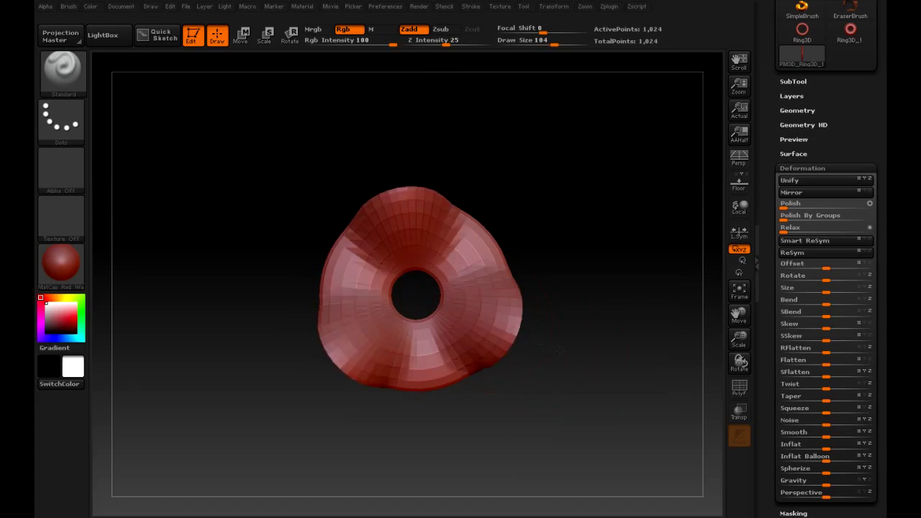
{"action": "mouse_move", "coordinate": [519, 446]}
{"action": "left_mouse_down"}
{"action": "mouse_move", "coordinate": [543, 457]}
{"action": "mouse_move", "coordinate": [564, 443]}
{"action": "mouse_move", "coordinate": [554, 432]}
{"action": "mouse_move", "coordinate": [577, 435]}
{"action": "mouse_move", "coordinate": [635, 282]}
{"action": "mouse_move", "coordinate": [595, 375]}
{"action": "mouse_move", "coordinate": [478, 309]}
{"action": "left_mouse_up"}
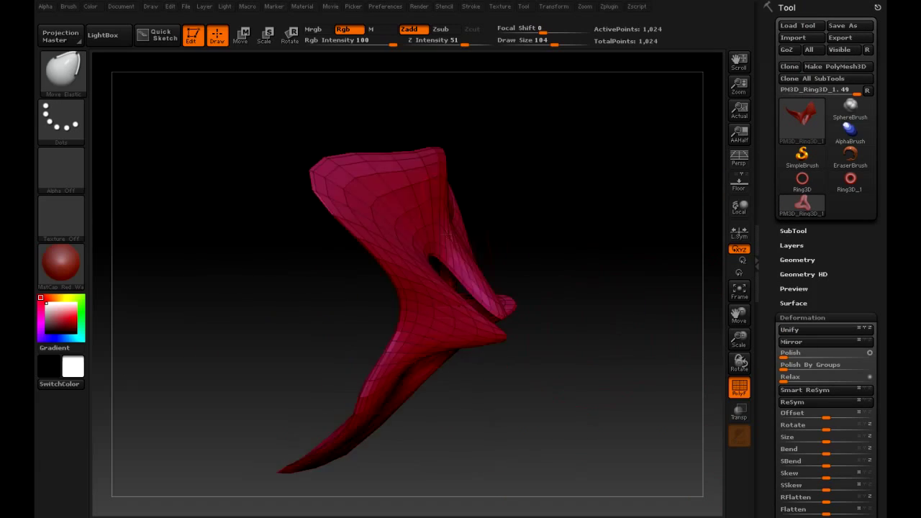
{"action": "key", "text": "bracketleft"}
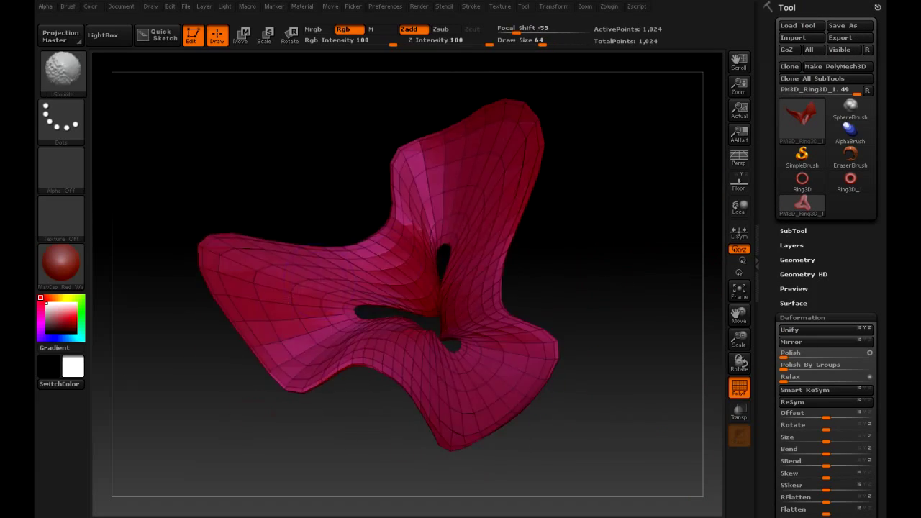
Step: Hide the wireframe, apply the MatCap White01 material and select the Inflate brush
{"action": "key", "text": "shift+f"}
{"action": "left_click", "coordinate": [60, 262]}
{"action": "left_click", "coordinate": [237, 258]}
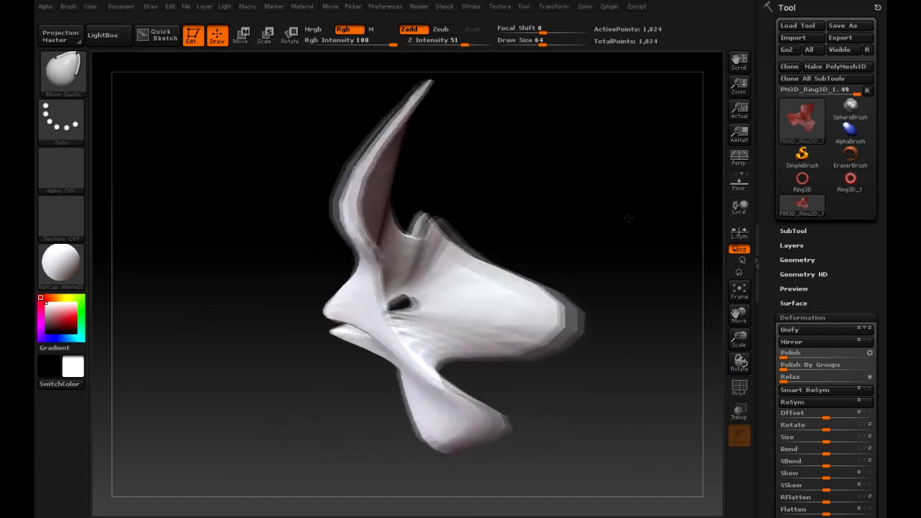
{"action": "key", "text": "b"}
{"action": "key", "text": "i"}
{"action": "key", "text": "n"}
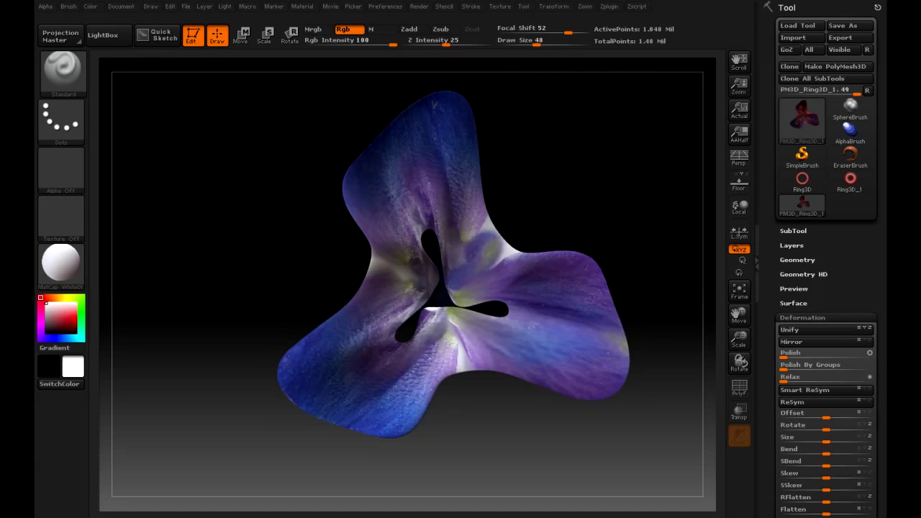
Step: Lower the Rgb Intensity to 4 for polypainting through the flower photo
{"action": "left_click_drag", "start_coordinate": [392, 40], "coordinate": [325, 40]}
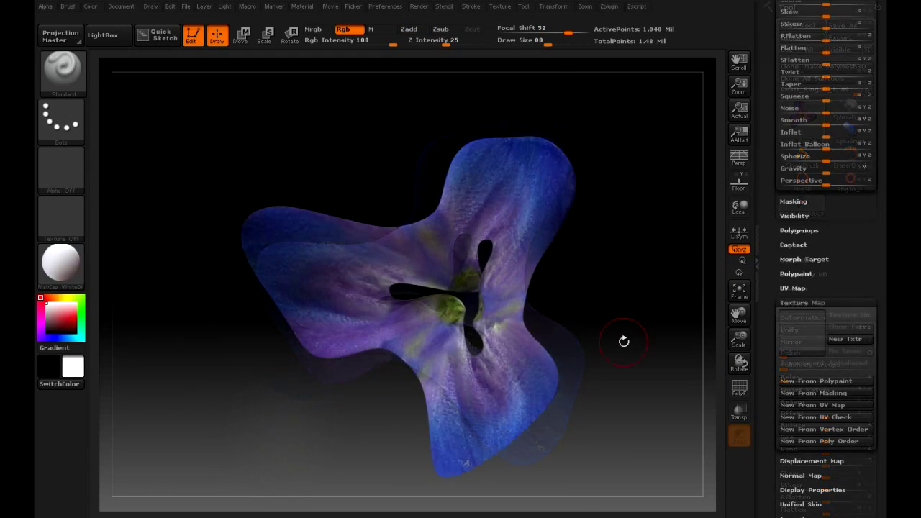
{"action": "mouse_move", "coordinate": [623, 342]}
{"action": "left_mouse_down"}
{"action": "mouse_move", "coordinate": [592, 333]}
{"action": "mouse_move", "coordinate": [616, 319]}
{"action": "mouse_move", "coordinate": [640, 328]}
{"action": "mouse_move", "coordinate": [638, 372]}
{"action": "mouse_move", "coordinate": [518, 338]}
{"action": "left_mouse_up"}
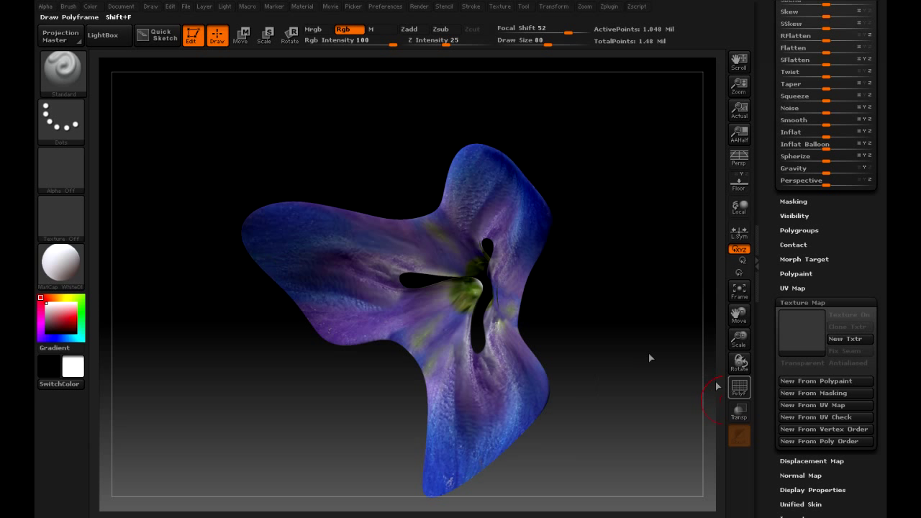
{"action": "left_click", "coordinate": [734, 387]}
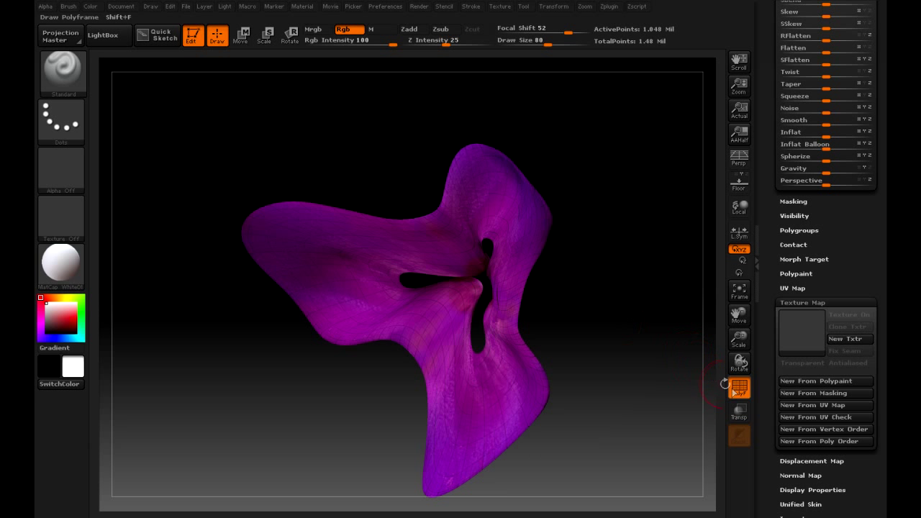
{"action": "key", "text": "shift+f"}
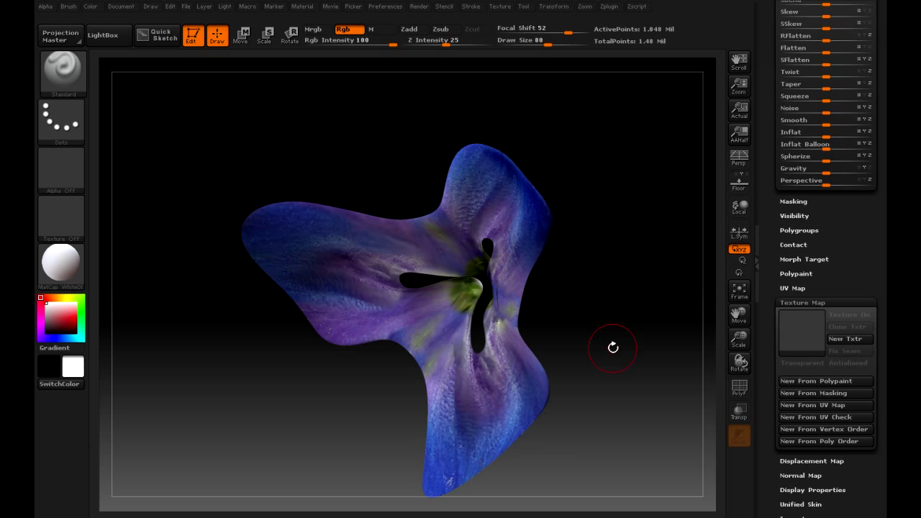
{"action": "left_click_drag", "start_coordinate": [613, 347], "coordinate": [645, 343]}
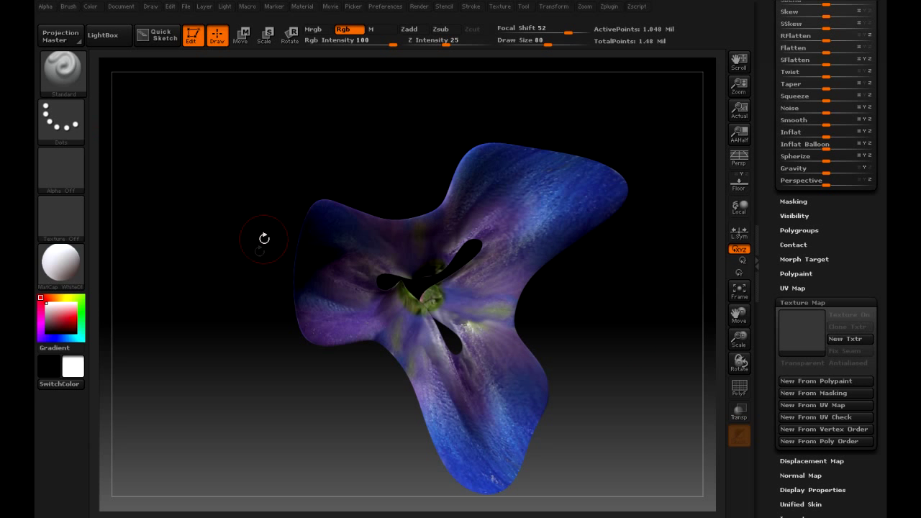
{"action": "left_click_drag", "start_coordinate": [264, 238], "coordinate": [332, 341]}
{"action": "left_click_drag", "start_coordinate": [557, 253], "coordinate": [521, 331]}
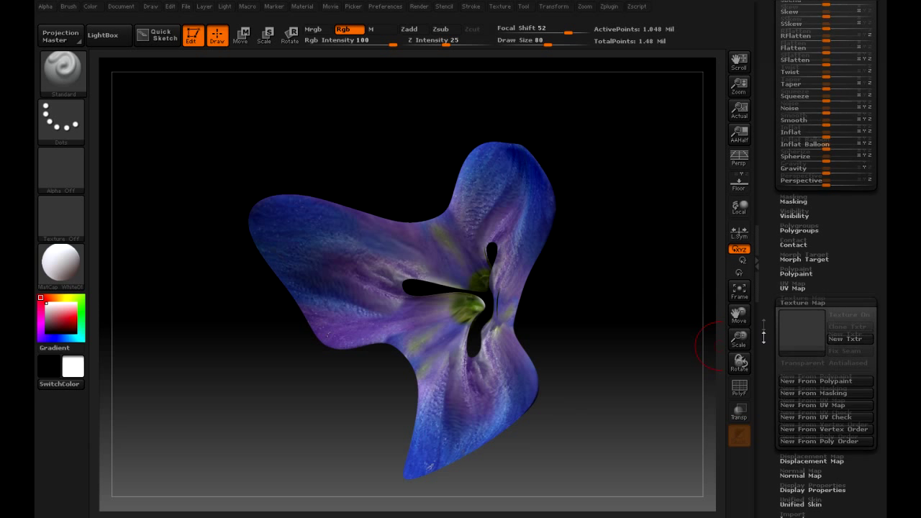
{"action": "left_click_drag", "start_coordinate": [764, 327], "coordinate": [756, 239]}
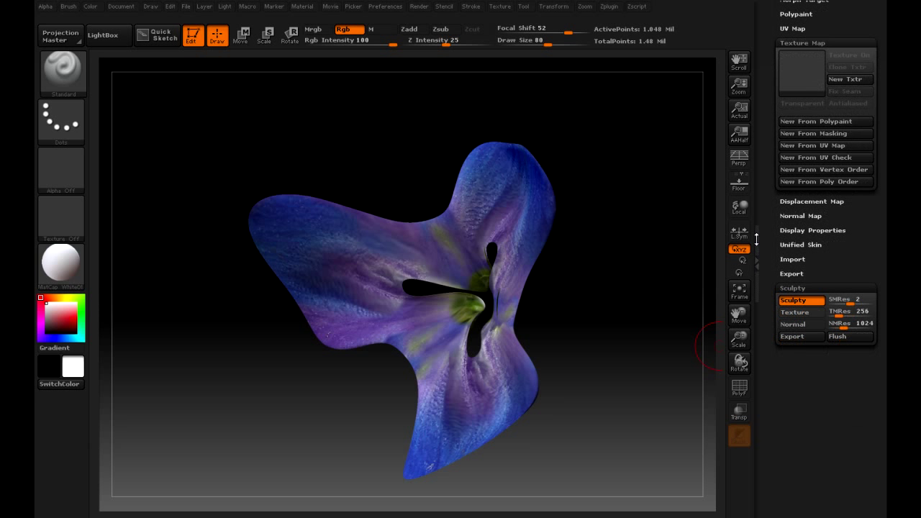
Step: Export the Sculpty sculpt map and texture as BMPs to ZSculpty Maps, then return to ZBrush
{"action": "left_click", "coordinate": [793, 338]}
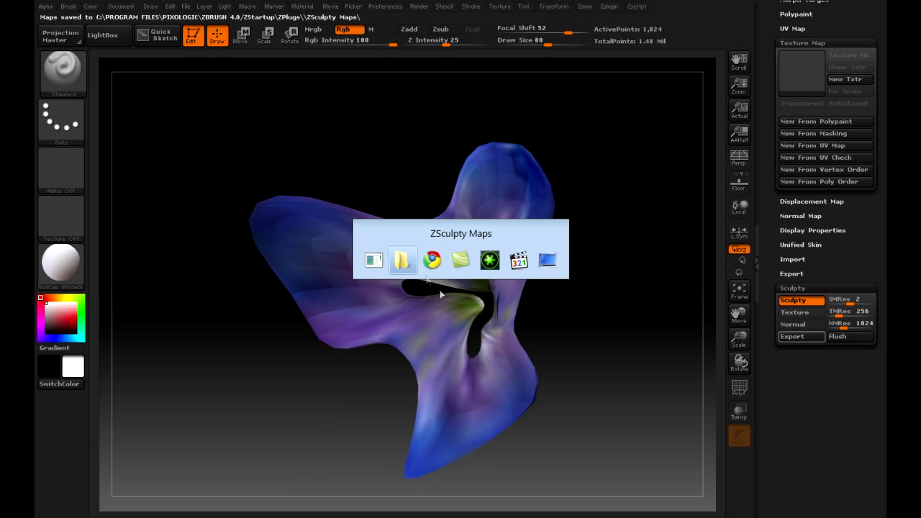
{"action": "key", "text": "alt+Tab"}
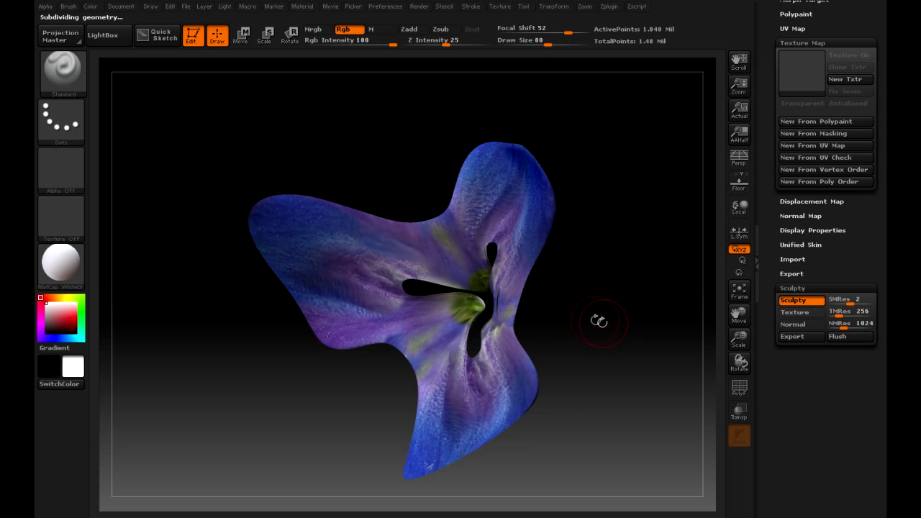
Step: Turn the flower back to face forward and create a texture map from its polypaint
{"action": "left_click_drag", "start_coordinate": [573, 321], "coordinate": [669, 318]}
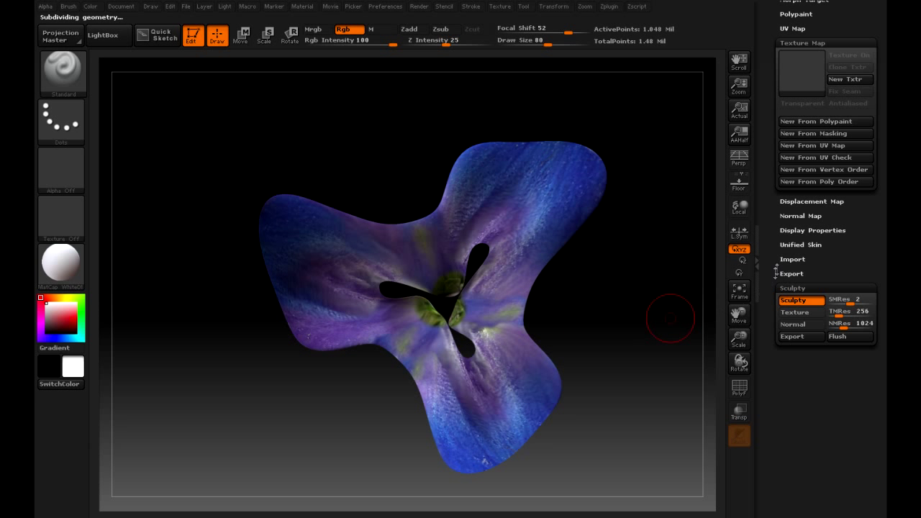
{"action": "scroll", "coordinate": [784, 230], "scroll_direction": "up", "scroll_amount": 4}
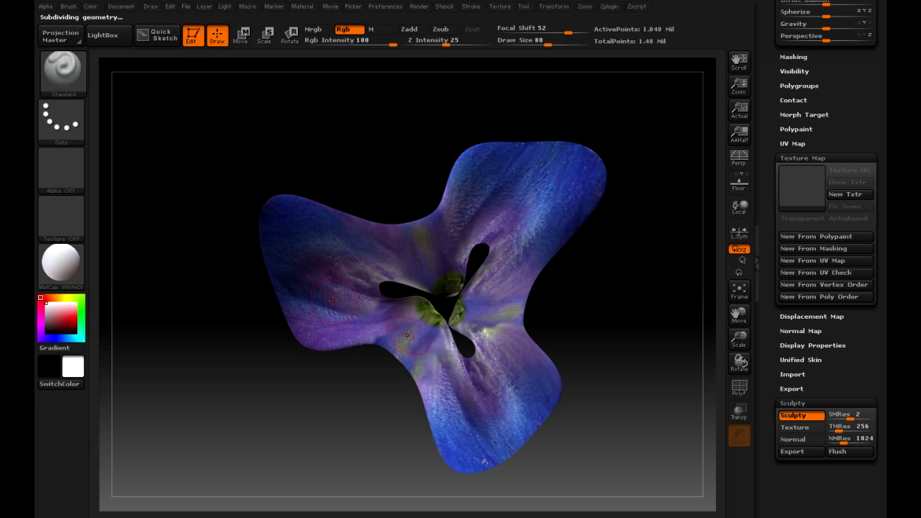
{"action": "left_click_drag", "start_coordinate": [560, 256], "coordinate": [516, 330]}
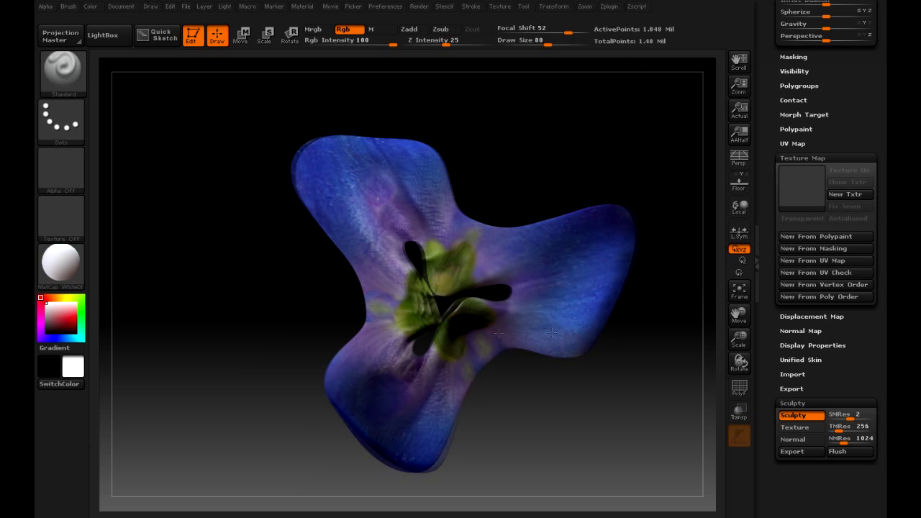
{"action": "left_click_drag", "start_coordinate": [551, 333], "coordinate": [608, 333]}
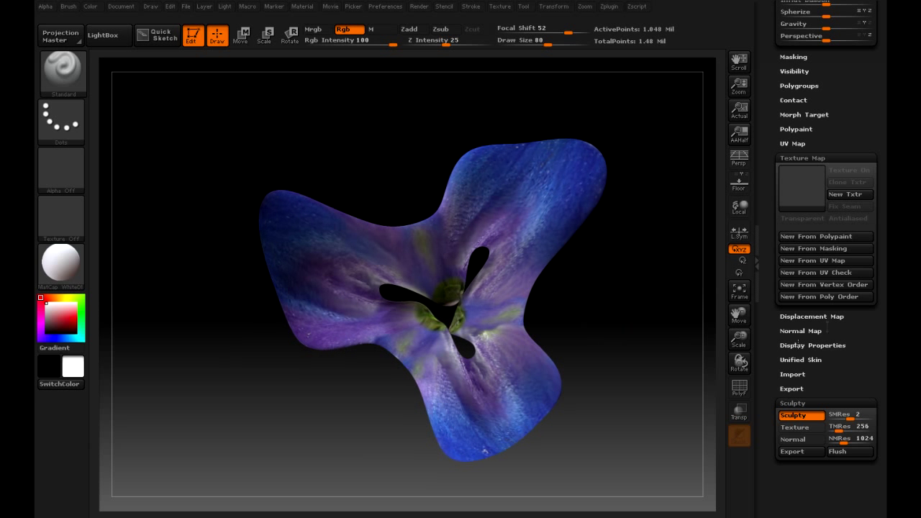
{"action": "left_click", "coordinate": [832, 238]}
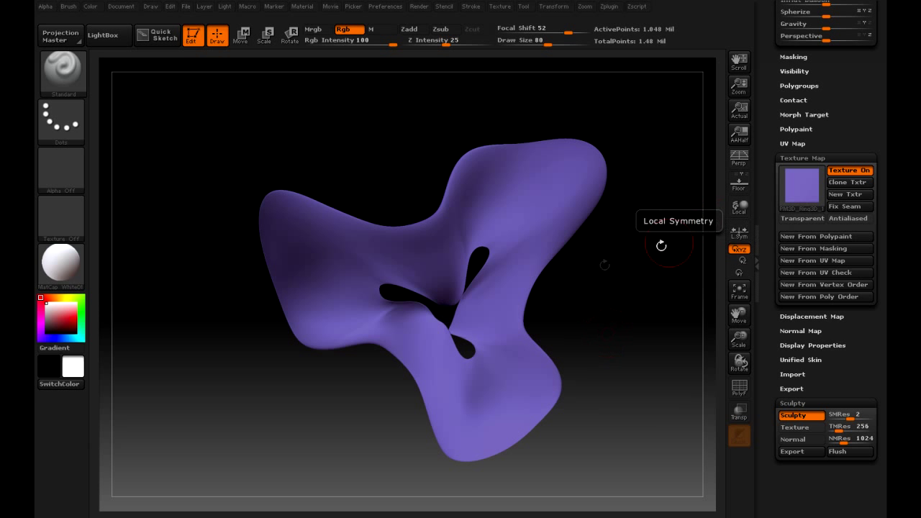
Step: Turn off the applied texture map, check the flower, and switch to the ZBrush Projects docs
{"action": "left_click_drag", "start_coordinate": [613, 312], "coordinate": [630, 313]}
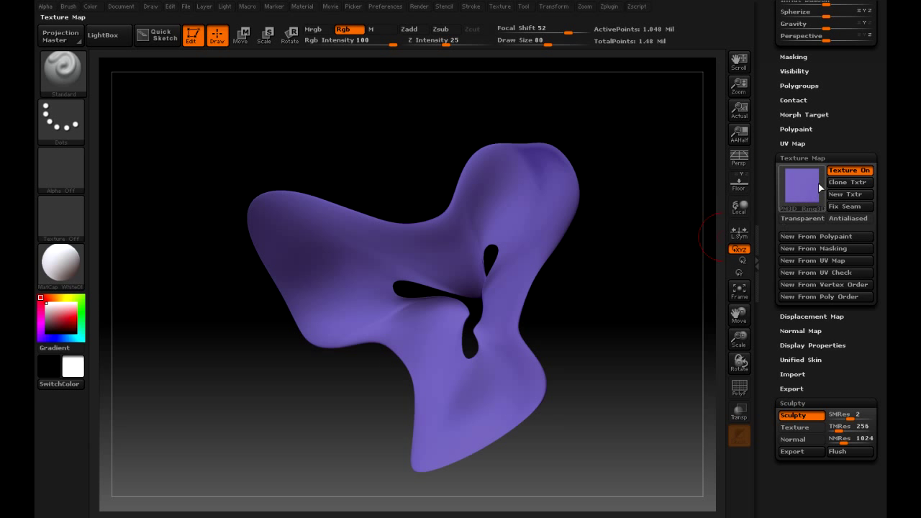
{"action": "mouse_move", "coordinate": [798, 190]}
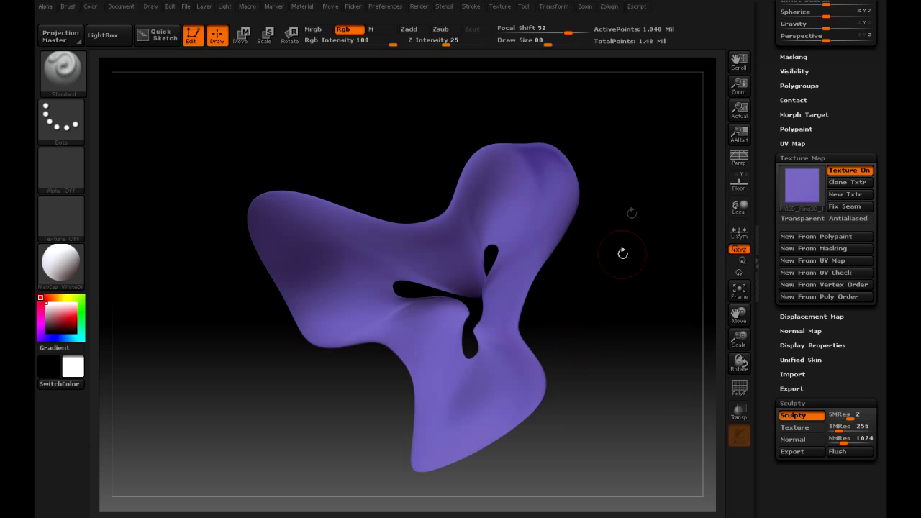
{"action": "left_click", "coordinate": [801, 184]}
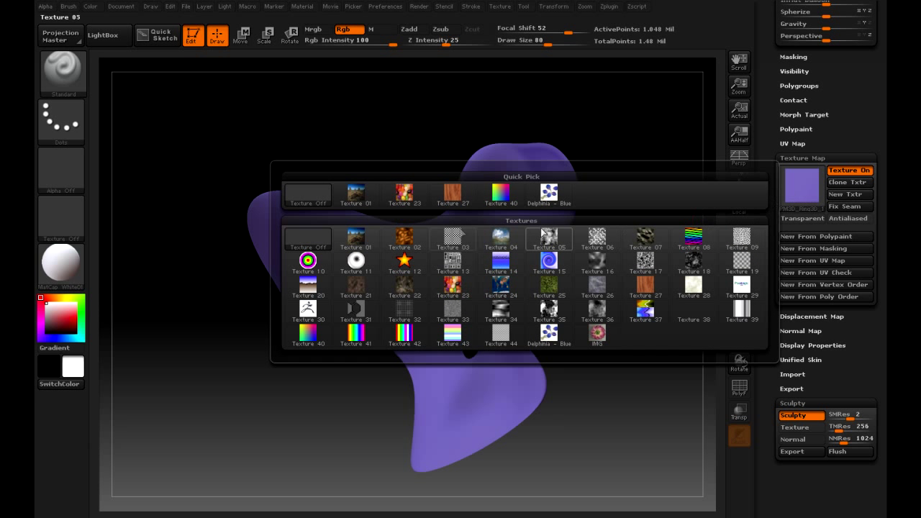
{"action": "left_click", "coordinate": [322, 240]}
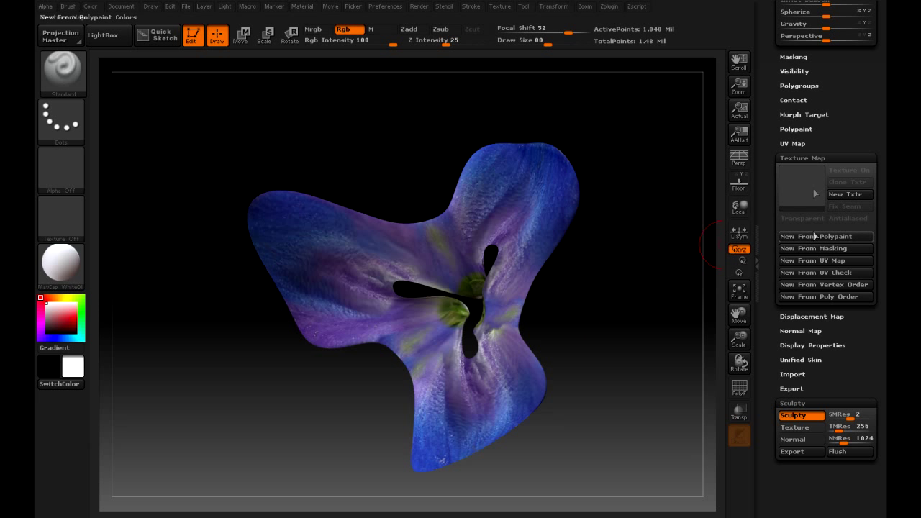
{"action": "left_click_drag", "start_coordinate": [634, 278], "coordinate": [643, 333]}
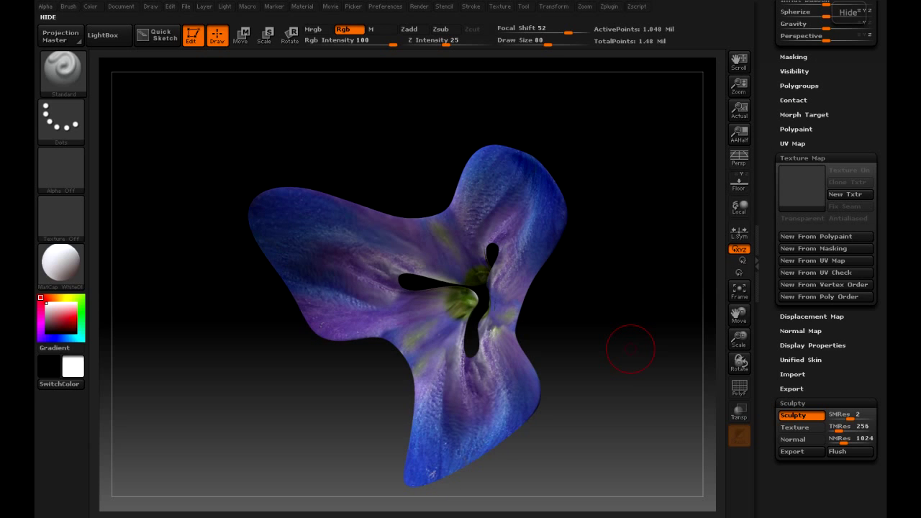
{"action": "key", "text": "alt+Tab"}
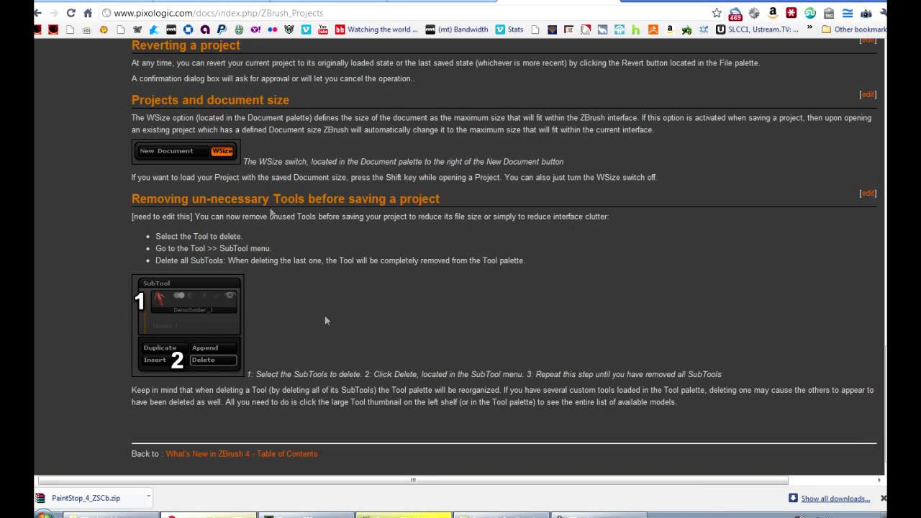
Step: Scroll through the ZBrushCentral thread on overlapping primitive UVs, then go back to ZBrush
{"action": "left_click", "coordinate": [208, 2]}
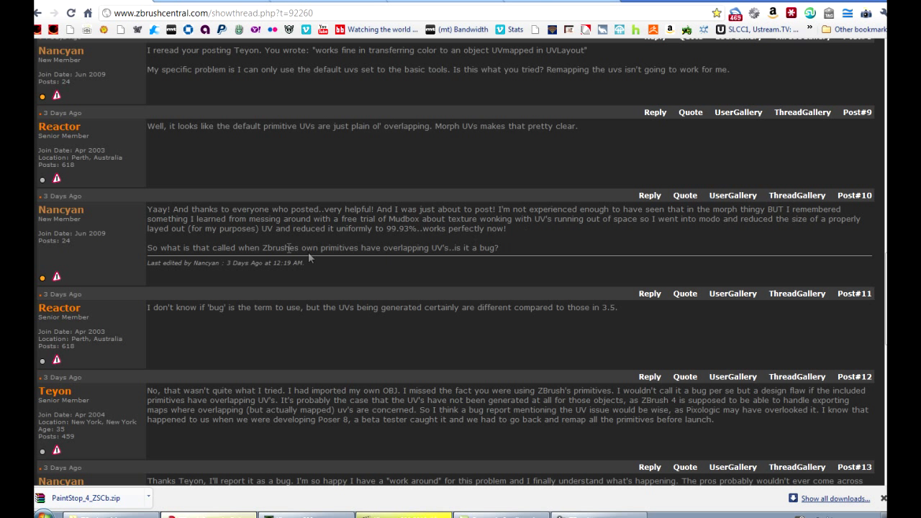
{"action": "scroll", "coordinate": [240, 231], "scroll_direction": "up", "scroll_amount": 3}
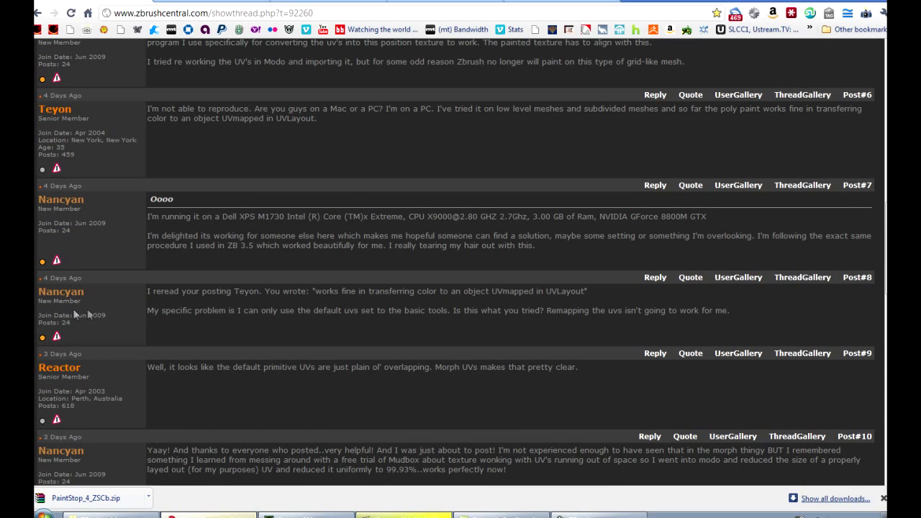
{"action": "scroll", "coordinate": [257, 306], "scroll_direction": "down", "scroll_amount": 1}
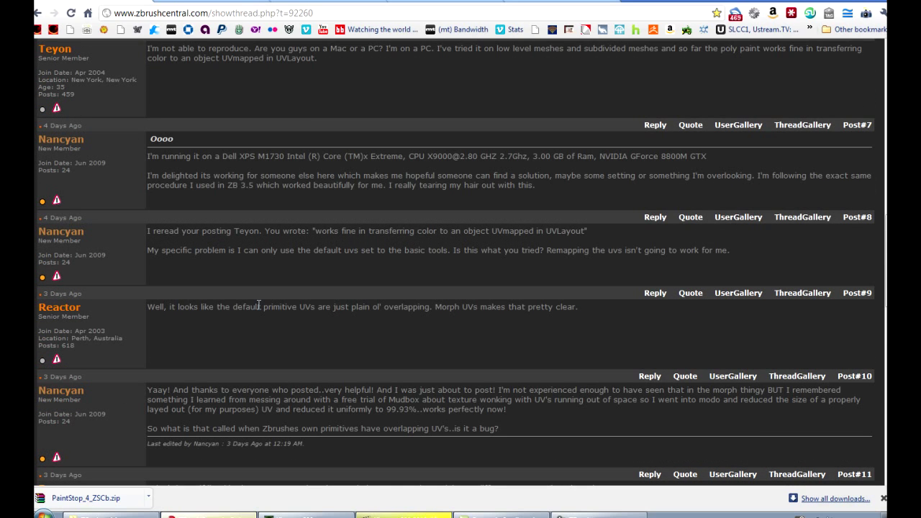
{"action": "scroll", "coordinate": [257, 307], "scroll_direction": "down", "scroll_amount": 1}
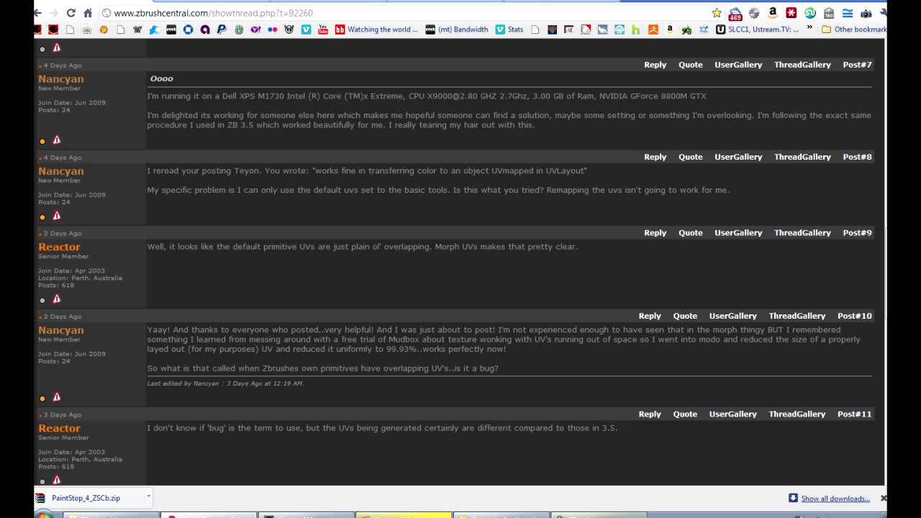
{"action": "left_click", "coordinate": [600, 515]}
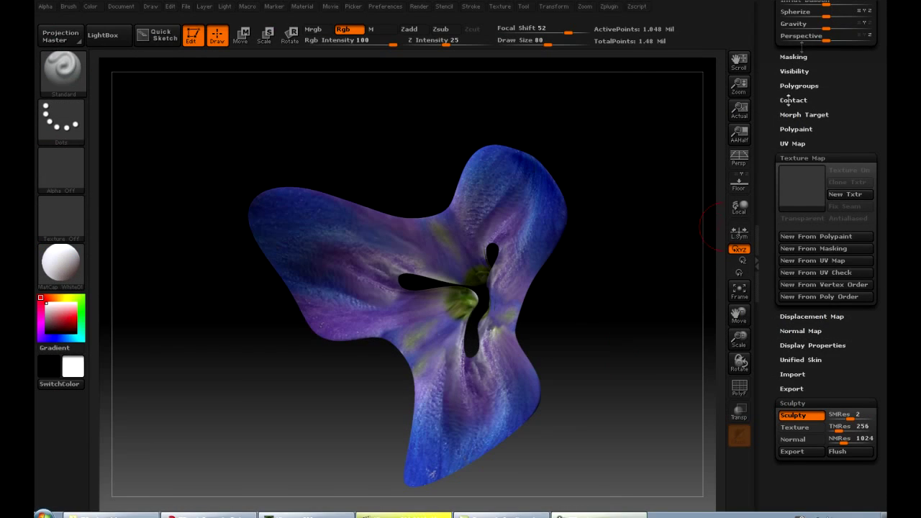
{"action": "left_click_drag", "start_coordinate": [768, 80], "coordinate": [771, 216]}
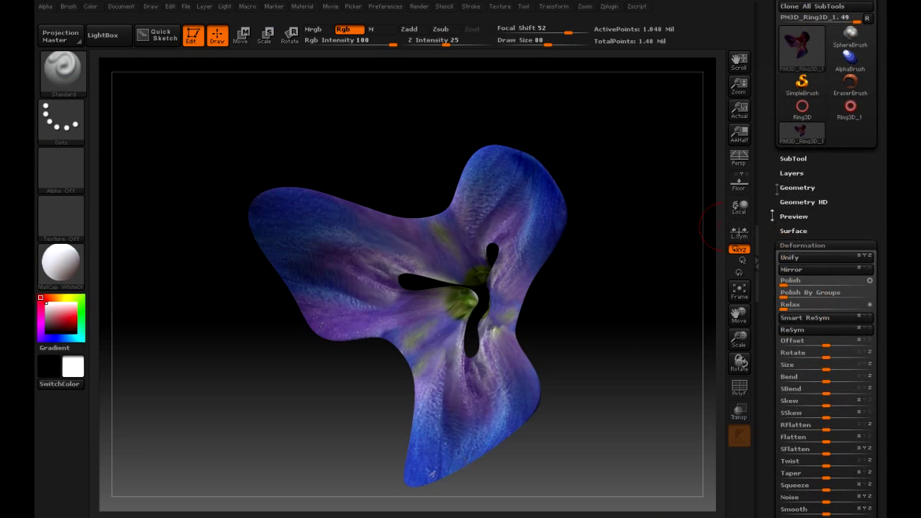
{"action": "left_click_drag", "start_coordinate": [773, 184], "coordinate": [763, 68]}
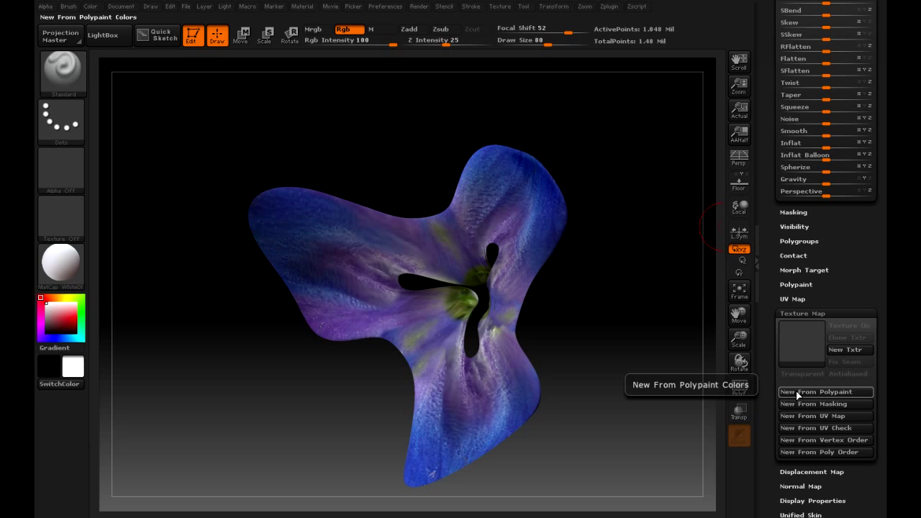
{"action": "left_click", "coordinate": [846, 350]}
{"action": "left_click", "coordinate": [847, 325]}
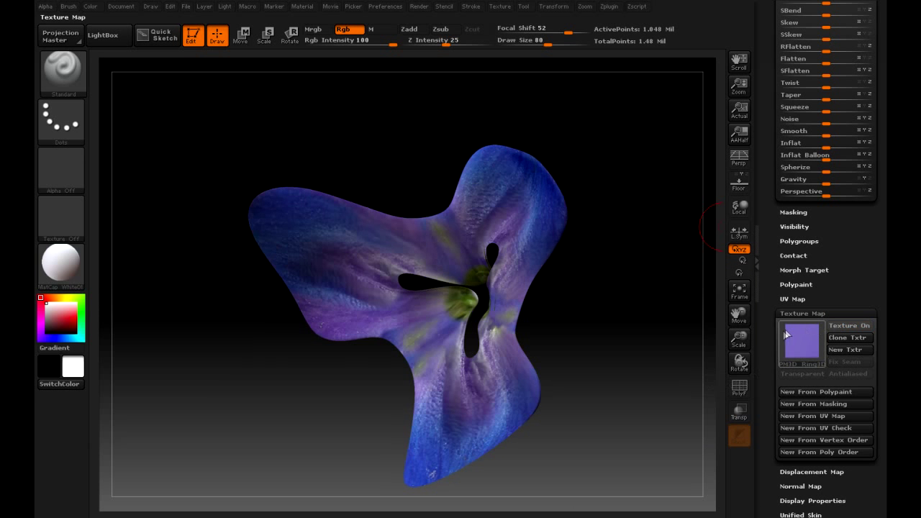
{"action": "left_click", "coordinate": [790, 337]}
{"action": "left_click", "coordinate": [311, 407]}
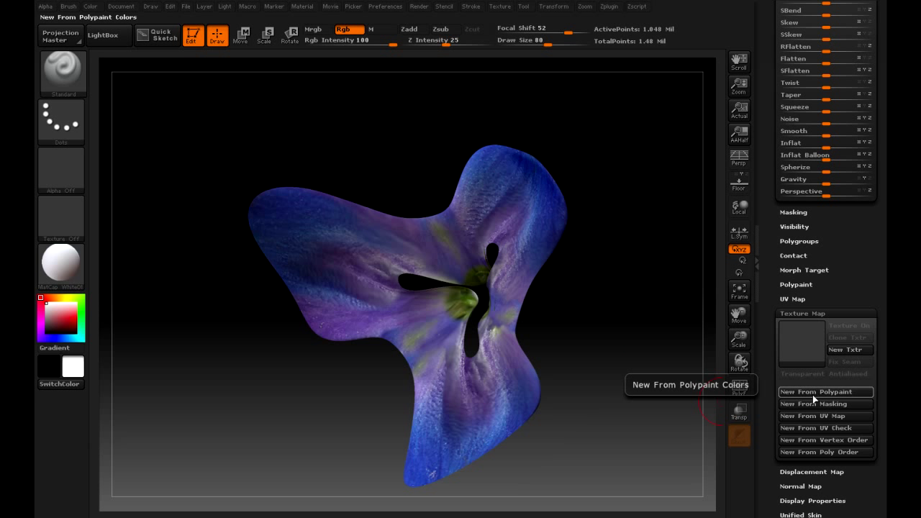
{"action": "left_click_drag", "start_coordinate": [767, 230], "coordinate": [767, 252]}
{"action": "scroll", "coordinate": [767, 251], "scroll_direction": "down", "scroll_amount": 3}
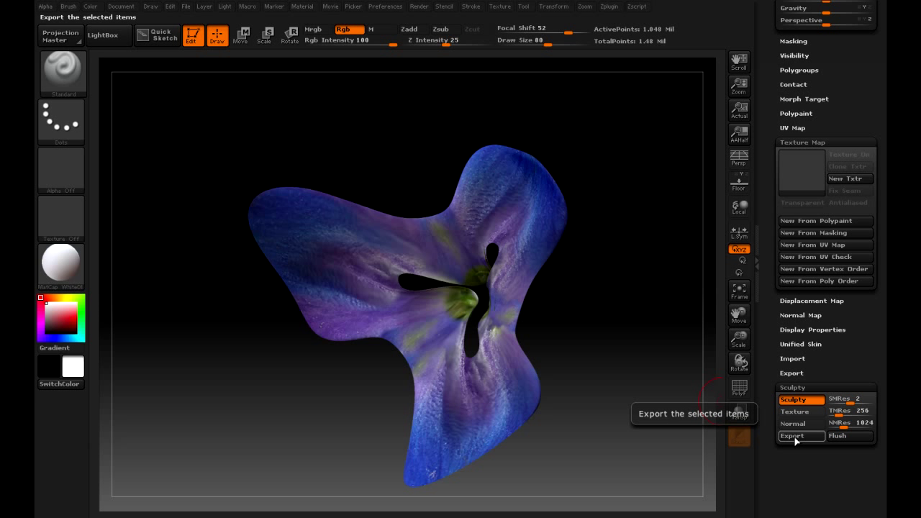
Step: Rotate the polypainted flower on the canvas to inspect it from several angles
{"action": "scroll", "coordinate": [766, 288], "scroll_direction": "up", "scroll_amount": 10}
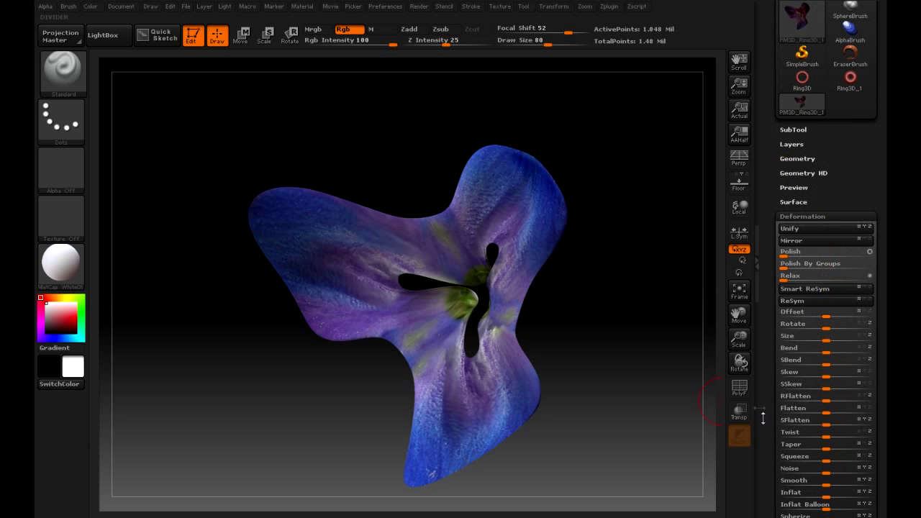
{"action": "left_click_drag", "start_coordinate": [762, 159], "coordinate": [772, 235]}
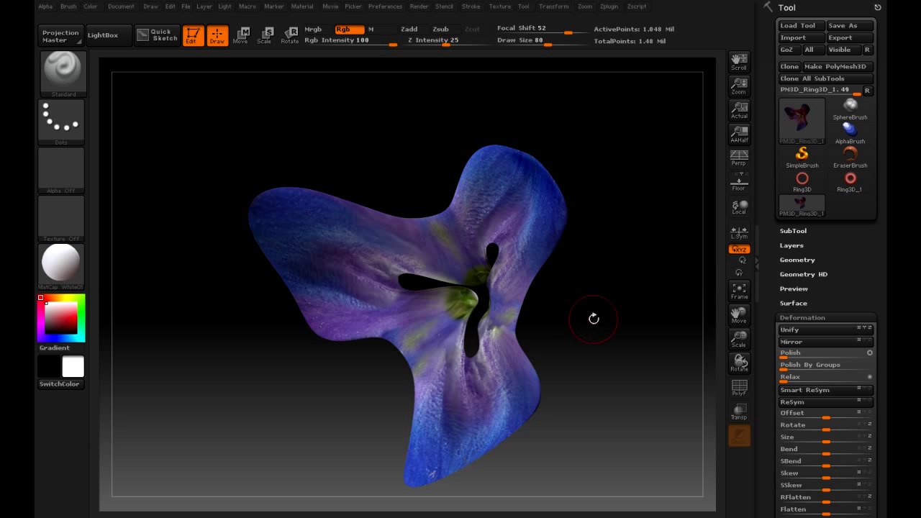
{"action": "mouse_move", "coordinate": [592, 319]}
{"action": "left_mouse_down"}
{"action": "mouse_move", "coordinate": [639, 318]}
{"action": "mouse_move", "coordinate": [595, 322]}
{"action": "mouse_move", "coordinate": [603, 312]}
{"action": "left_mouse_up"}
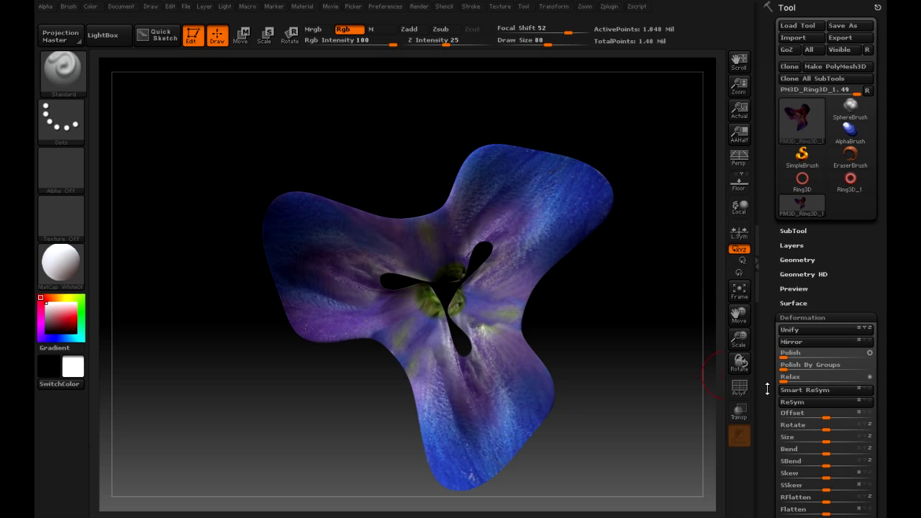
{"action": "mouse_move", "coordinate": [766, 388]}
{"action": "left_mouse_down"}
{"action": "mouse_move", "coordinate": [767, 348]}
{"action": "mouse_move", "coordinate": [766, 388]}
{"action": "left_mouse_up"}
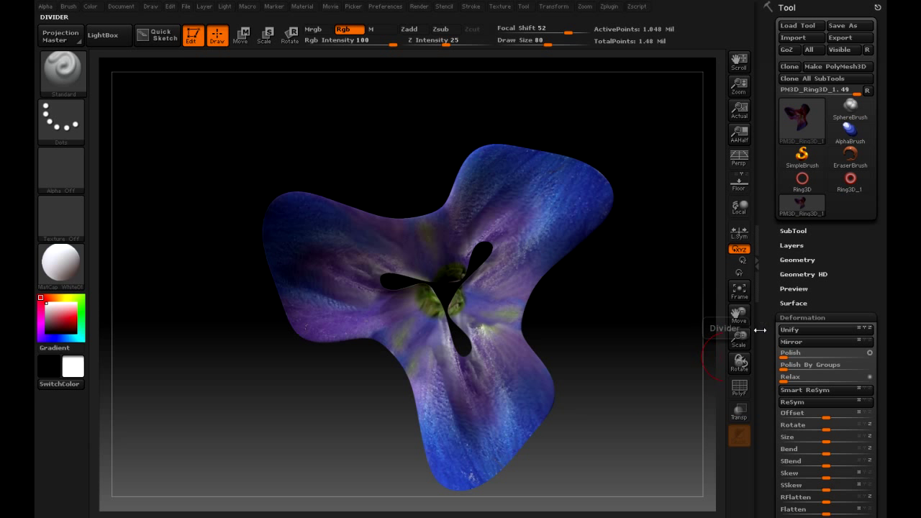
{"action": "left_click_drag", "start_coordinate": [580, 324], "coordinate": [603, 305]}
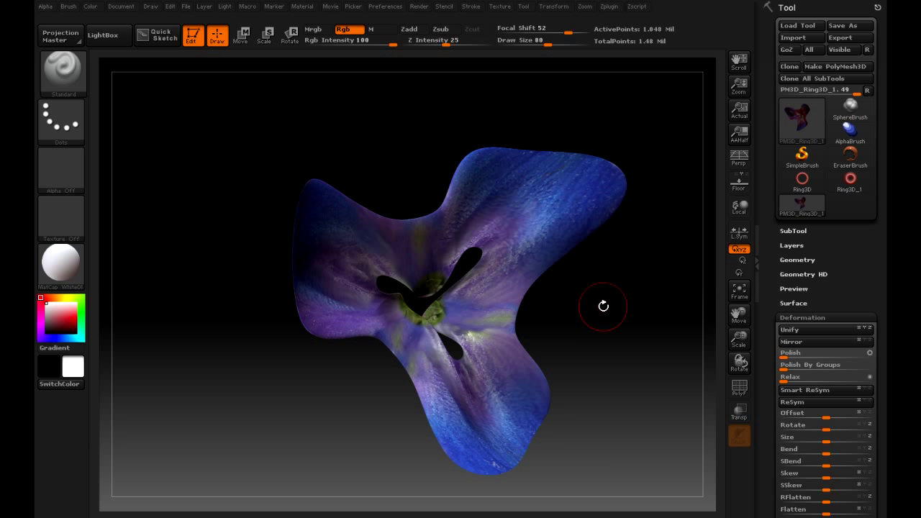
{"action": "left_click_drag", "start_coordinate": [603, 305], "coordinate": [592, 321]}
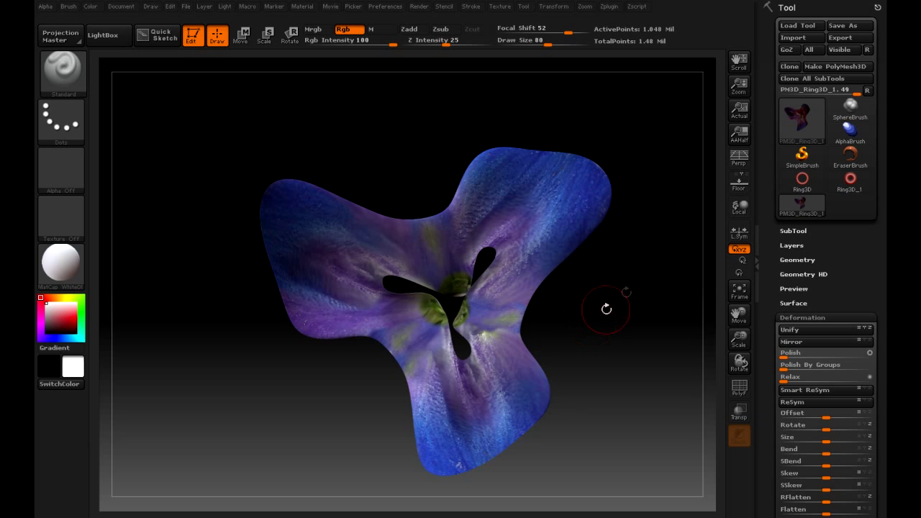
{"action": "left_click_drag", "start_coordinate": [629, 288], "coordinate": [530, 323]}
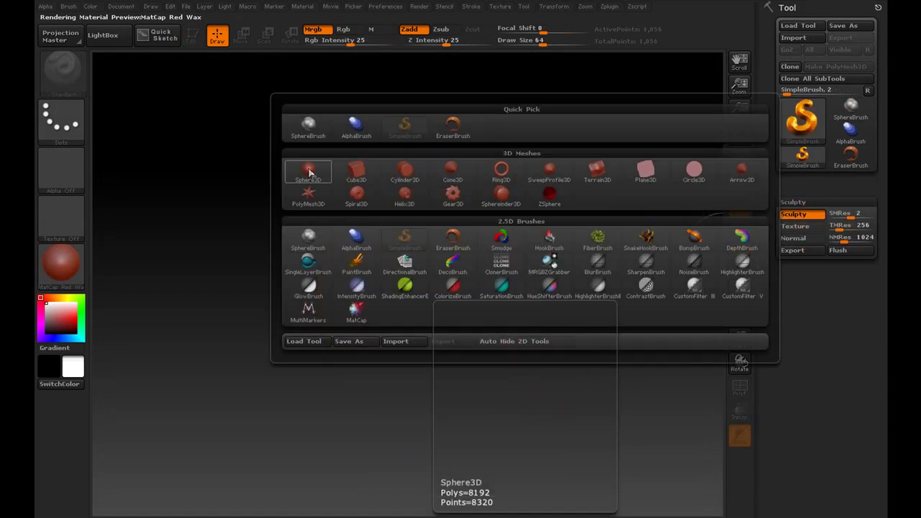
Step: Draw a new Sphere3D on the canvas and put it in Edit mode
{"action": "left_click", "coordinate": [308, 171]}
{"action": "left_click_drag", "start_coordinate": [411, 292], "coordinate": [380, 181]}
{"action": "key", "text": "t"}
{"action": "left_click_drag", "start_coordinate": [768, 417], "coordinate": [769, 373]}
Step: Set Initialize HDivide to 32 and VDivide to 33, then make the sphere a PolyMesh3D
{"action": "left_click", "coordinate": [784, 364]}
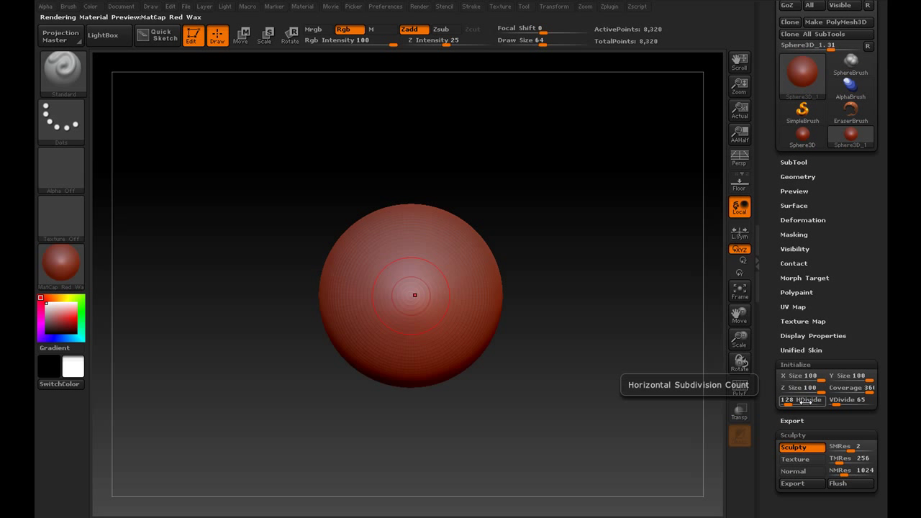
{"action": "left_click_drag", "start_coordinate": [801, 401], "coordinate": [790, 400]}
{"action": "left_click_drag", "start_coordinate": [853, 400], "coordinate": [839, 397]}
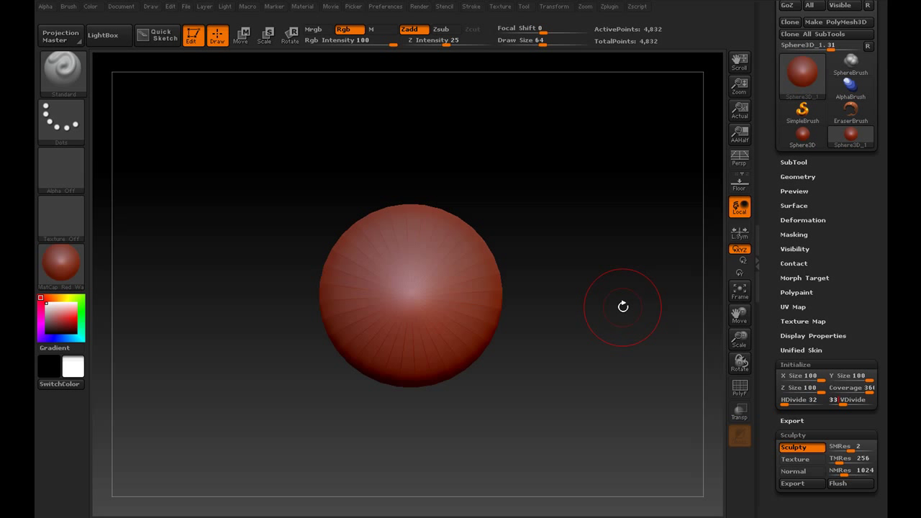
{"action": "left_click", "coordinate": [820, 22]}
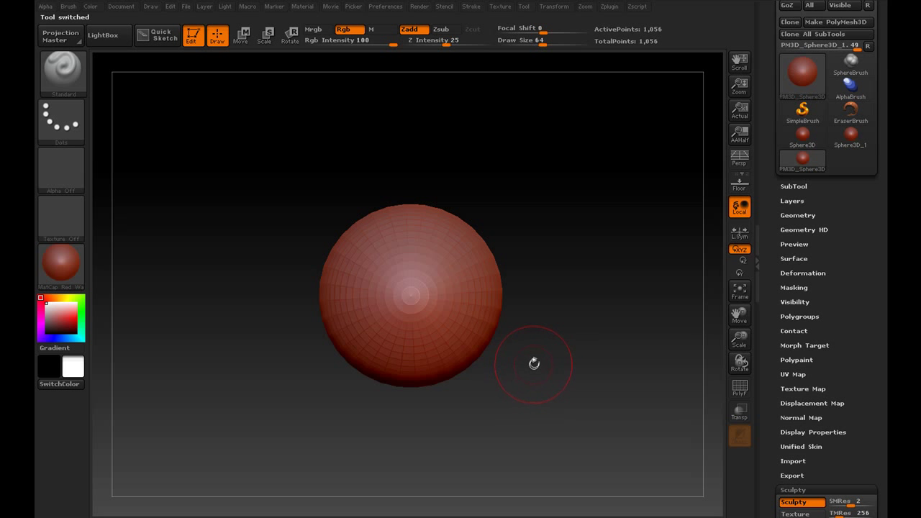
Step: Test a sculpt stroke, reposition the sphere in view, and show the SubTool list
{"action": "mouse_move", "coordinate": [489, 360]}
{"action": "left_mouse_down"}
{"action": "mouse_move", "coordinate": [450, 326]}
{"action": "mouse_move", "coordinate": [504, 317]}
{"action": "left_mouse_up"}
{"action": "mouse_move", "coordinate": [547, 382]}
{"action": "left_mouse_down"}
{"action": "mouse_move", "coordinate": [546, 323]}
{"action": "mouse_move", "coordinate": [560, 294]}
{"action": "mouse_move", "coordinate": [538, 278]}
{"action": "mouse_move", "coordinate": [668, 329]}
{"action": "left_mouse_up"}
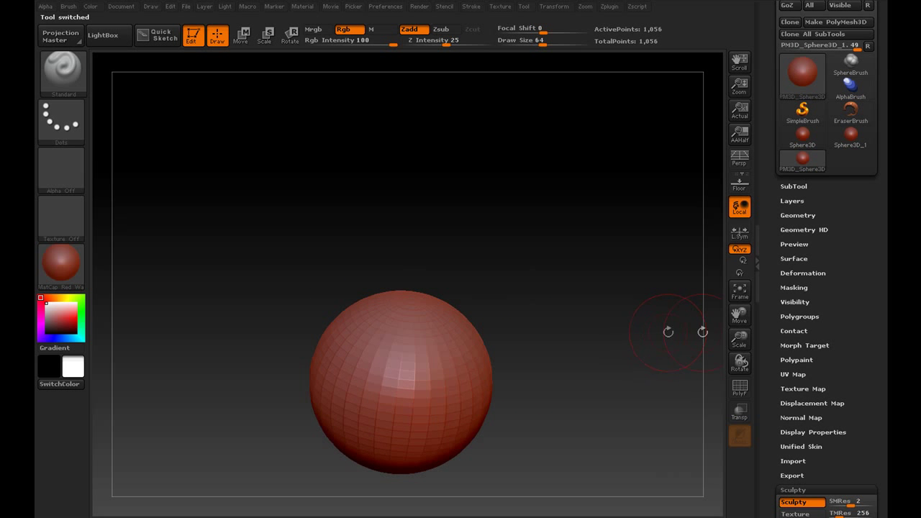
{"action": "mouse_move", "coordinate": [740, 315]}
{"action": "left_mouse_down"}
{"action": "mouse_move", "coordinate": [754, 266]}
{"action": "mouse_move", "coordinate": [611, 334]}
{"action": "mouse_move", "coordinate": [442, 329]}
{"action": "left_mouse_up"}
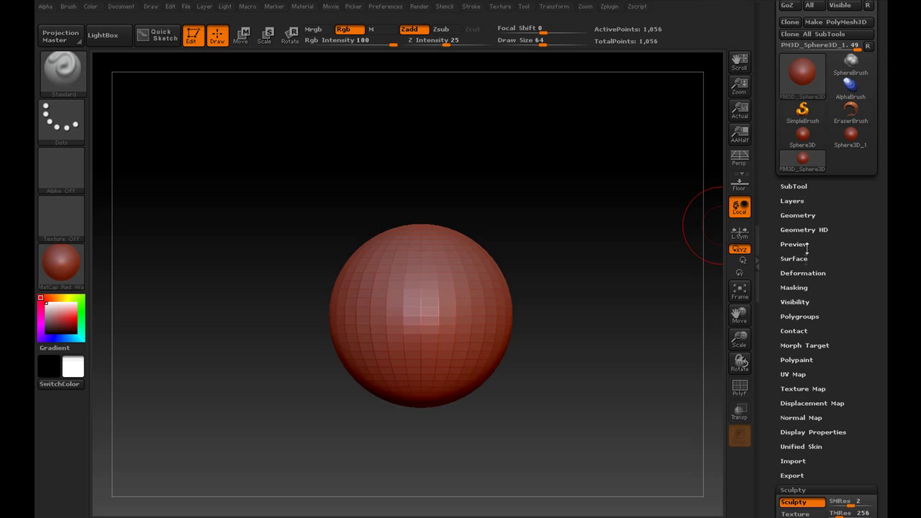
{"action": "left_click", "coordinate": [793, 185]}
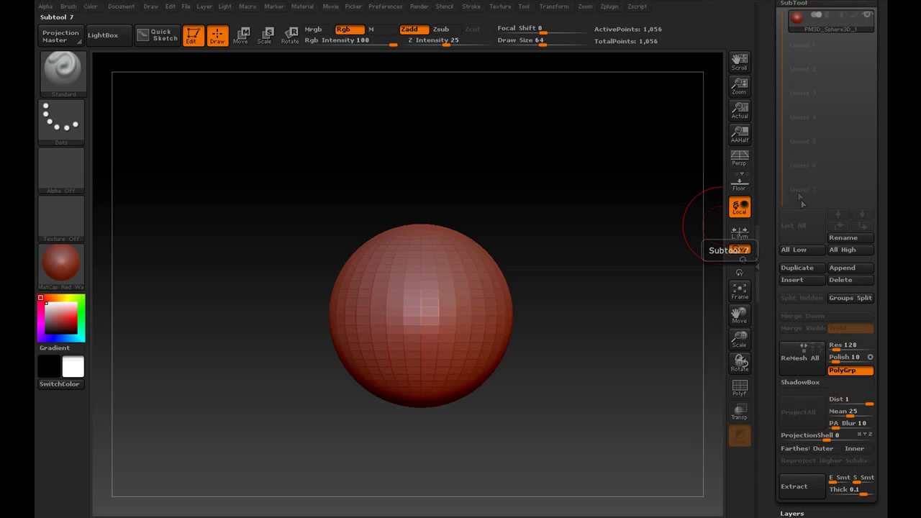
Step: Clear the sphere subtool's old name and enter 'UV SCULPTEXPORT' as its new name
{"action": "left_click", "coordinate": [842, 238]}
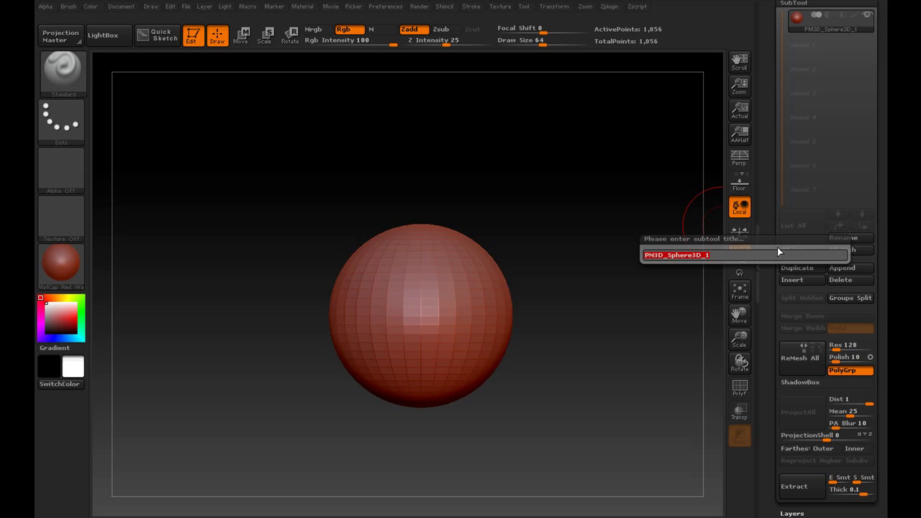
{"action": "key", "text": "BackSpace"}
{"action": "type", "text": "UV SCULPTE"}
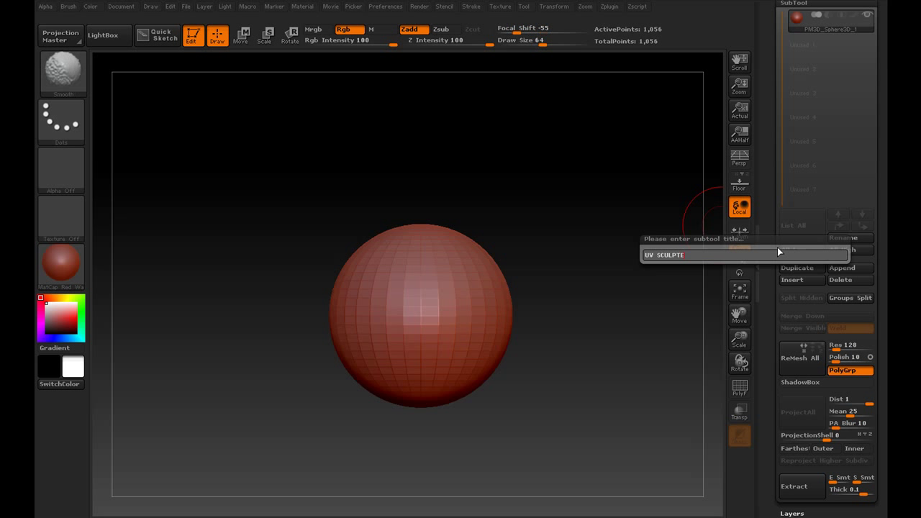
{"action": "type", "text": "XPORT"}
{"action": "key", "text": "Return"}
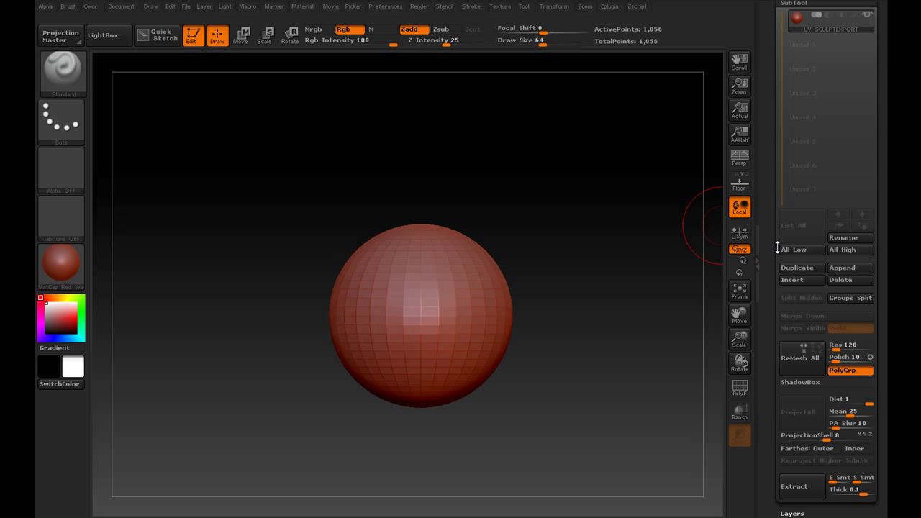
{"action": "scroll", "coordinate": [779, 215], "scroll_direction": "up", "scroll_amount": 5}
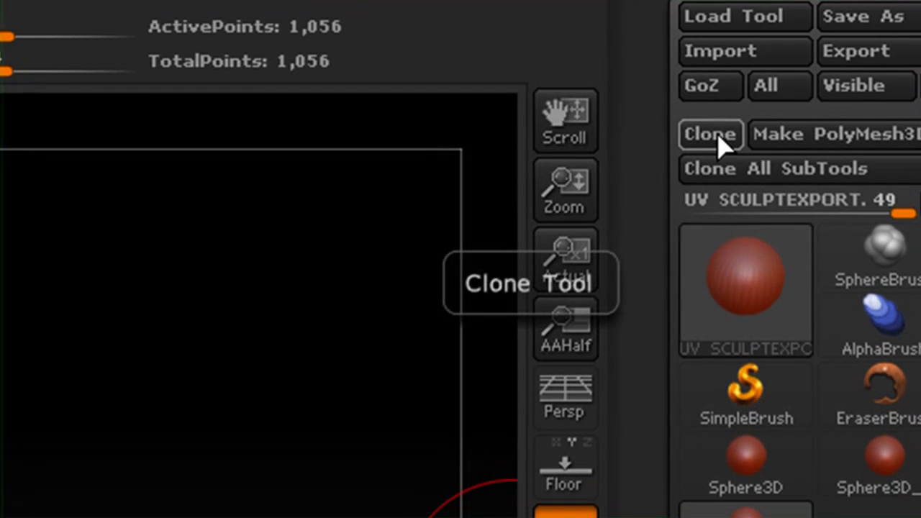
Step: Clone the sphere, name the copy 'UV Texture', and send it to Modo to view its UV maps
{"action": "left_click", "coordinate": [789, 67]}
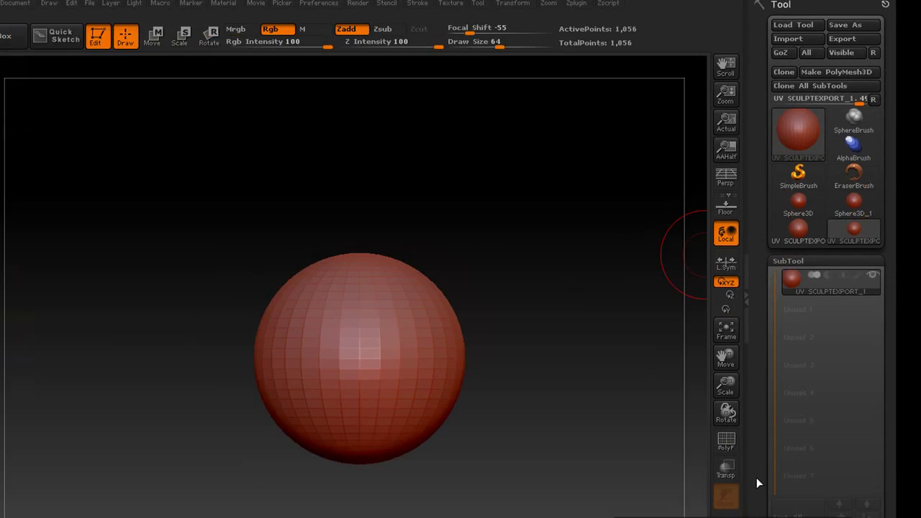
{"action": "left_click", "coordinate": [843, 466]}
{"action": "type", "text": "UV TExture"}
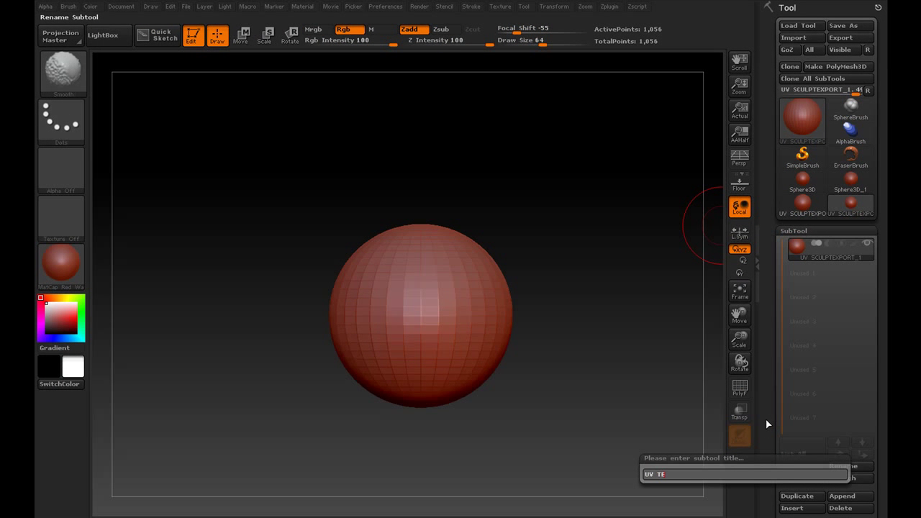
{"action": "key", "text": "BackSpace"}
{"action": "key", "text": "BackSpace"}
{"action": "key", "text": "BackSpace"}
{"action": "key", "text": "BackSpace"}
{"action": "key", "text": "BackSpace"}
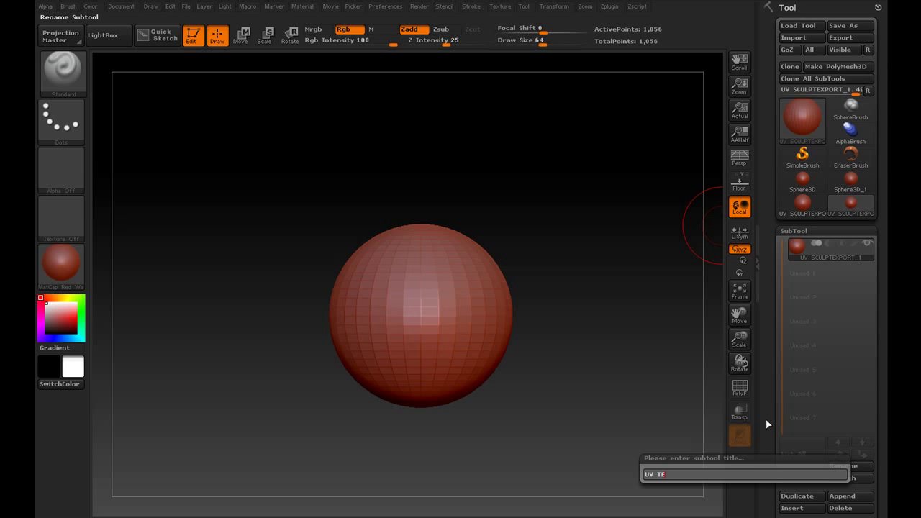
{"action": "key", "text": "BackSpace"}
{"action": "type", "text": "exture"}
{"action": "key", "text": "Return"}
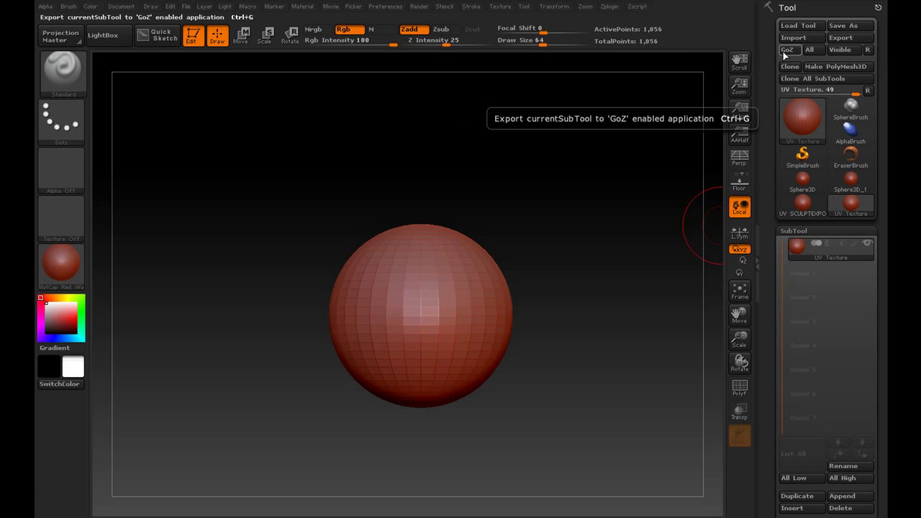
{"action": "key", "text": "space"}
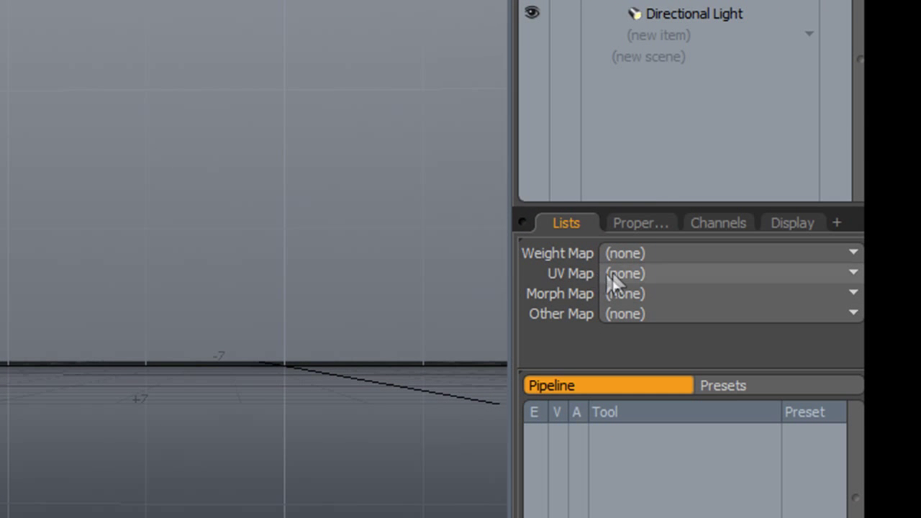
{"action": "left_click", "coordinate": [612, 271]}
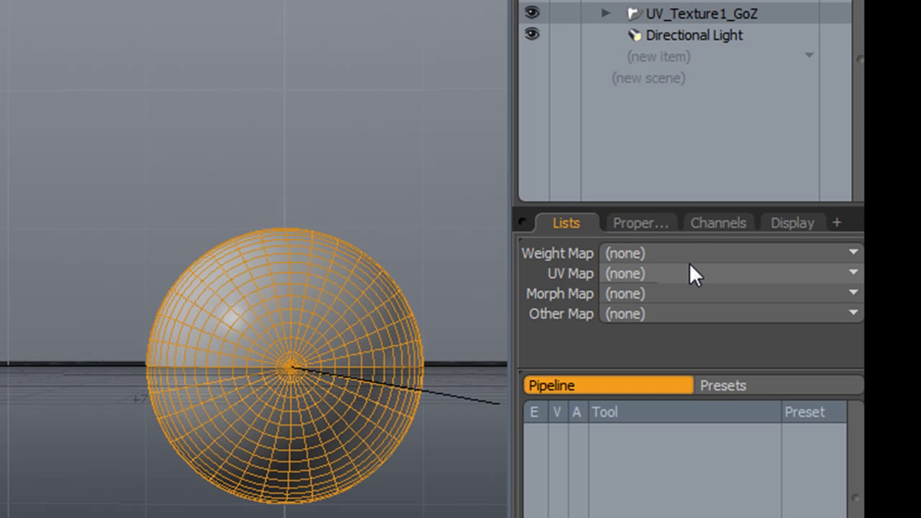
Step: Assign the Texture UV map, select all UV polygons, and fit them with Keep Proportion off
{"action": "left_click", "coordinate": [679, 269]}
{"action": "left_click", "coordinate": [669, 287]}
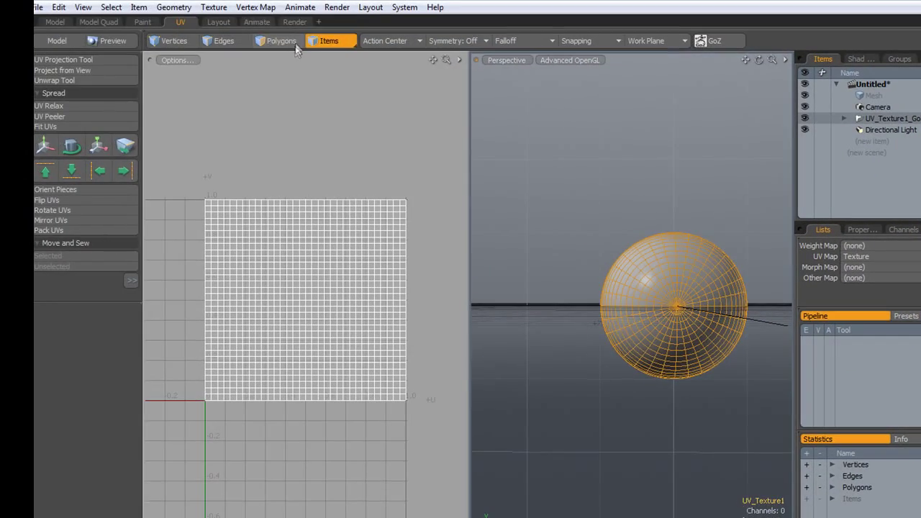
{"action": "key", "text": "3"}
{"action": "mouse_move", "coordinate": [205, 177]}
{"action": "right_mouse_down"}
{"action": "mouse_move", "coordinate": [182, 255]}
{"action": "mouse_move", "coordinate": [190, 374]}
{"action": "mouse_move", "coordinate": [210, 441]}
{"action": "mouse_move", "coordinate": [328, 460]}
{"action": "right_mouse_up"}
{"action": "mouse_move", "coordinate": [436, 396]}
{"action": "right_mouse_down"}
{"action": "mouse_move", "coordinate": [348, 160]}
{"action": "mouse_move", "coordinate": [216, 180]}
{"action": "right_mouse_up"}
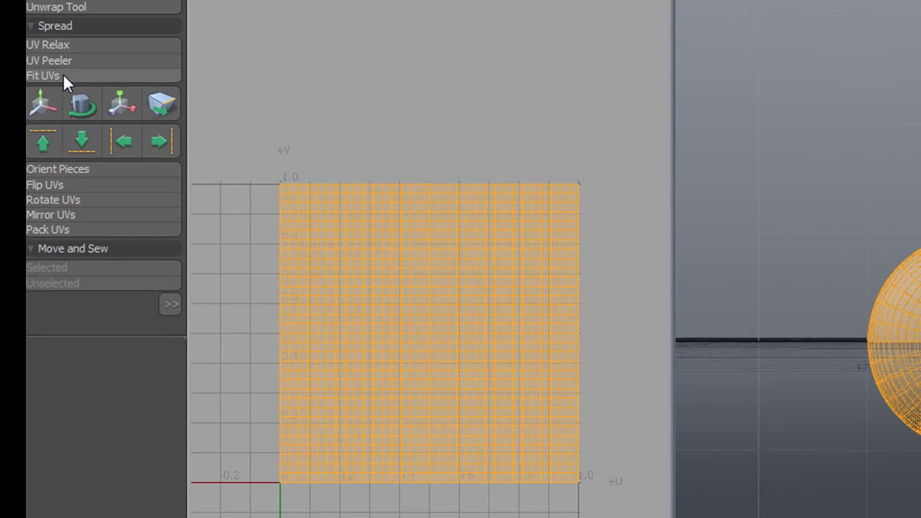
{"action": "left_click", "coordinate": [62, 73]}
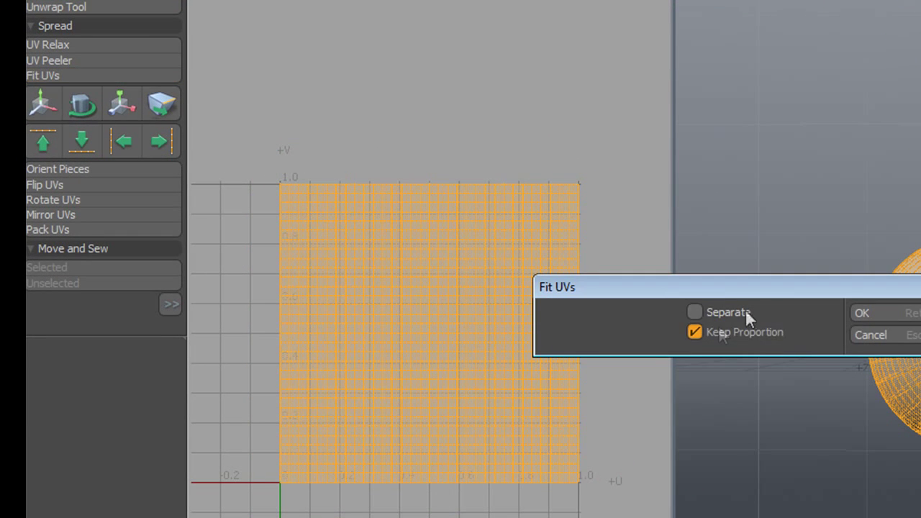
{"action": "left_click", "coordinate": [693, 333]}
{"action": "left_click", "coordinate": [862, 312]}
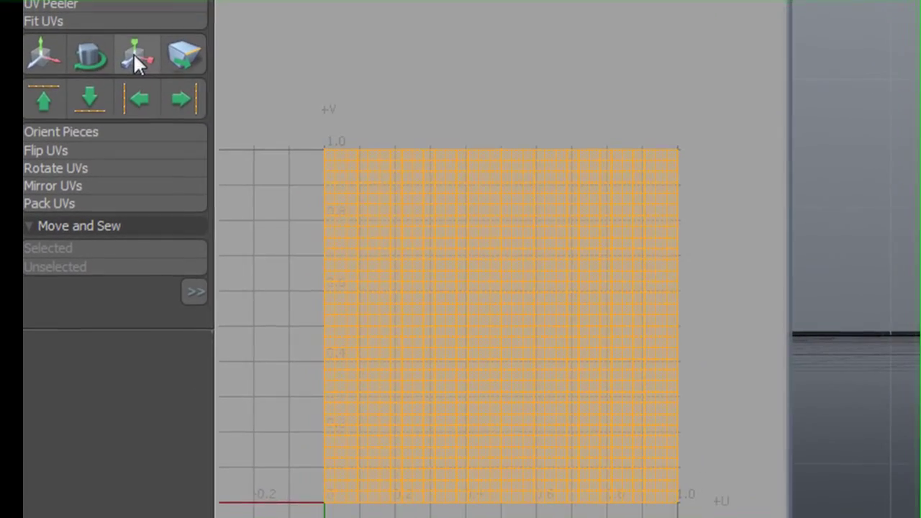
Step: Scale the UVs to 99.93% and send the sphere back to ZBrush
{"action": "left_click", "coordinate": [122, 108]}
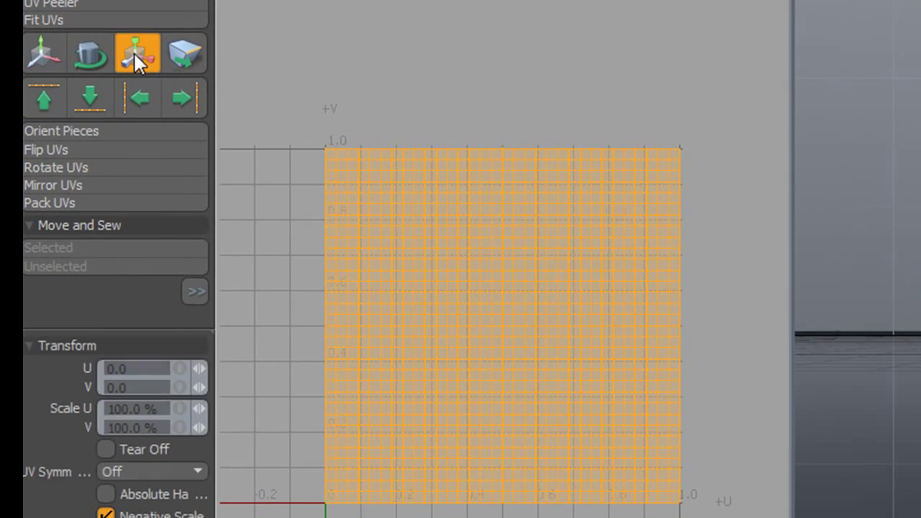
{"action": "left_click", "coordinate": [177, 406]}
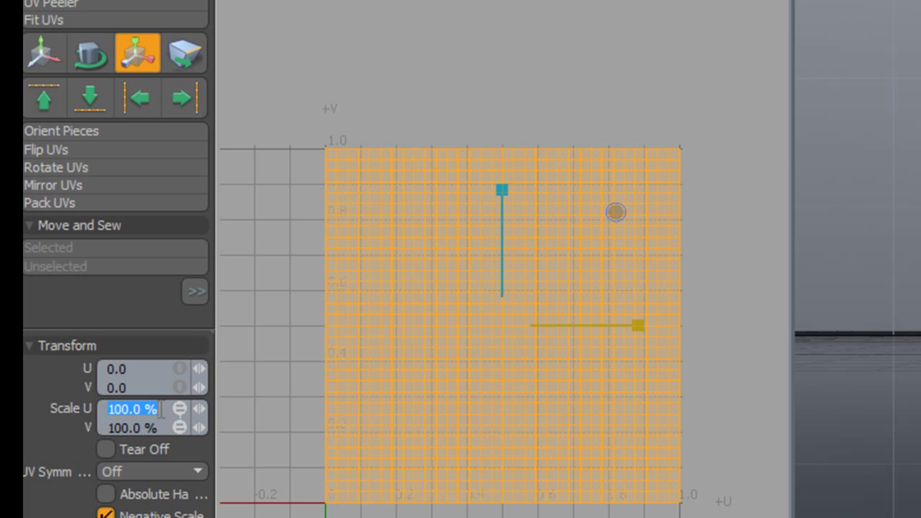
{"action": "type", "text": "99.93"}
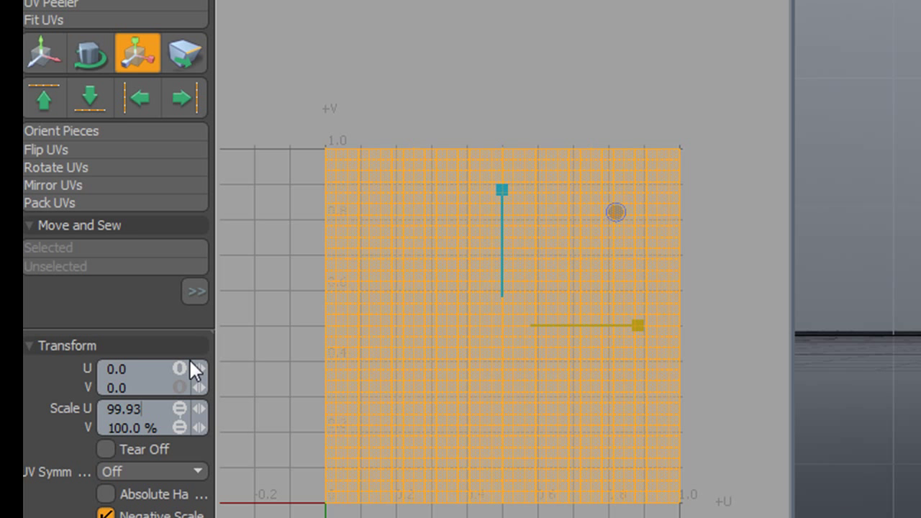
{"action": "key", "text": "Return"}
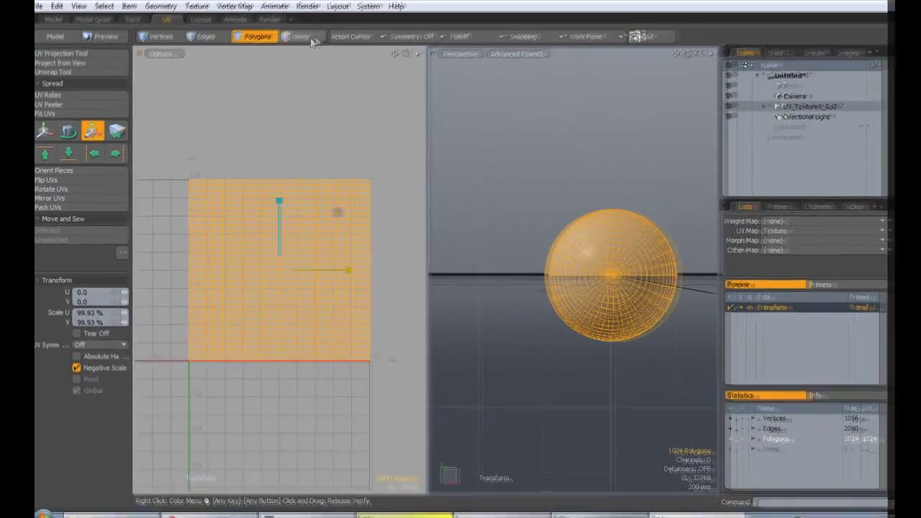
{"action": "left_click", "coordinate": [300, 36]}
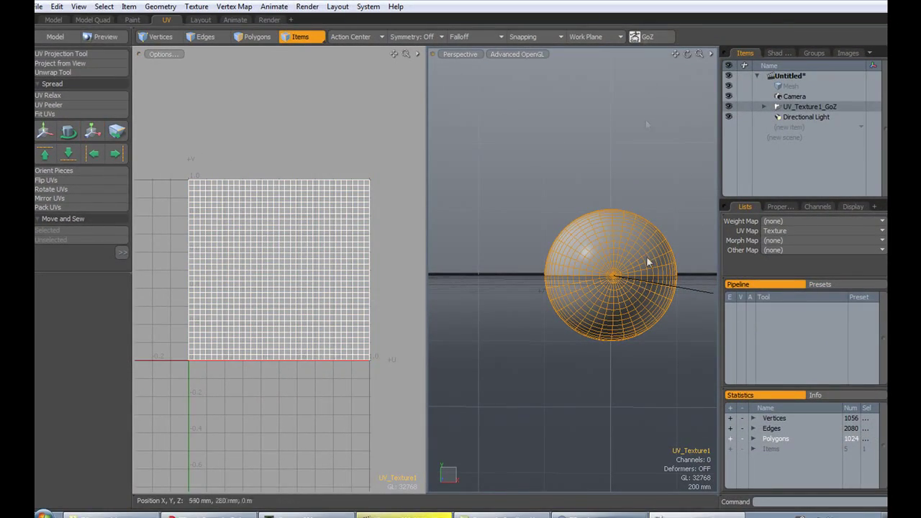
{"action": "left_click", "coordinate": [641, 36]}
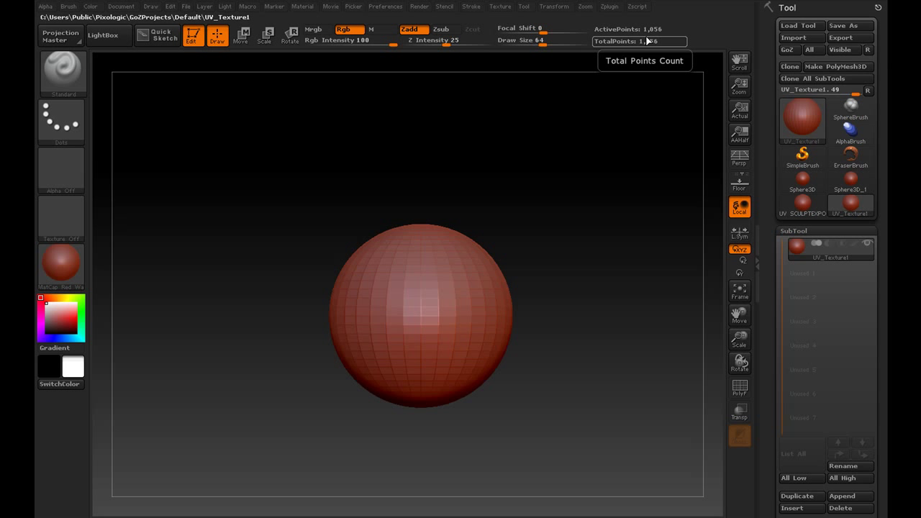
Step: Clone the returned UV_Texture1 sphere into a new 1,056-point Sculpt Me tool
{"action": "mouse_move", "coordinate": [857, 216]}
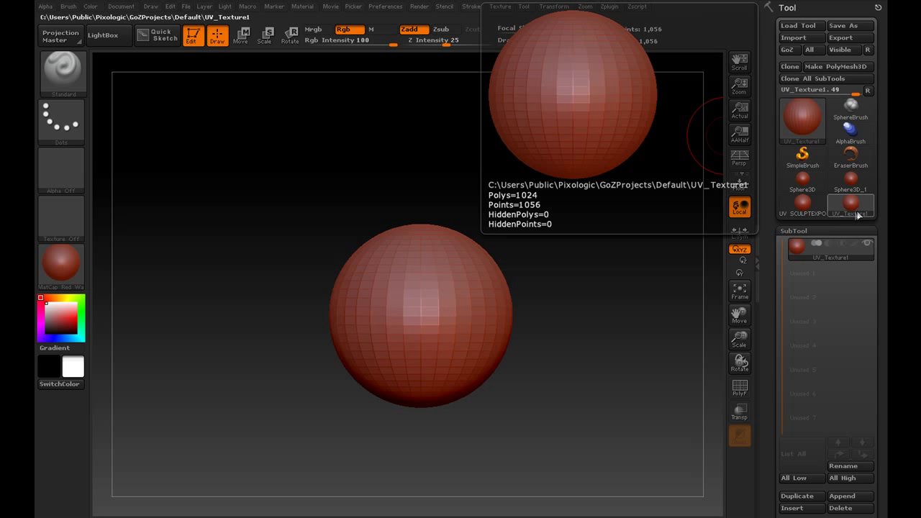
{"action": "left_click", "coordinate": [784, 67]}
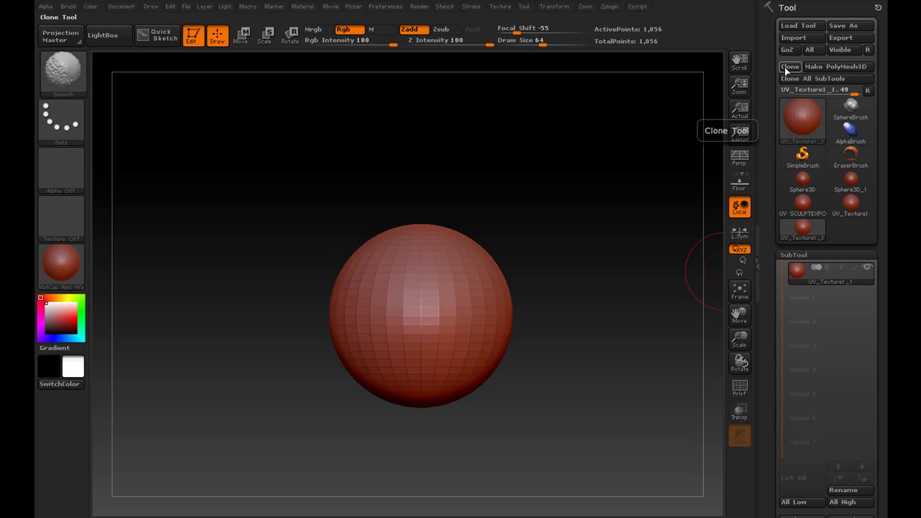
{"action": "key", "text": "u"}
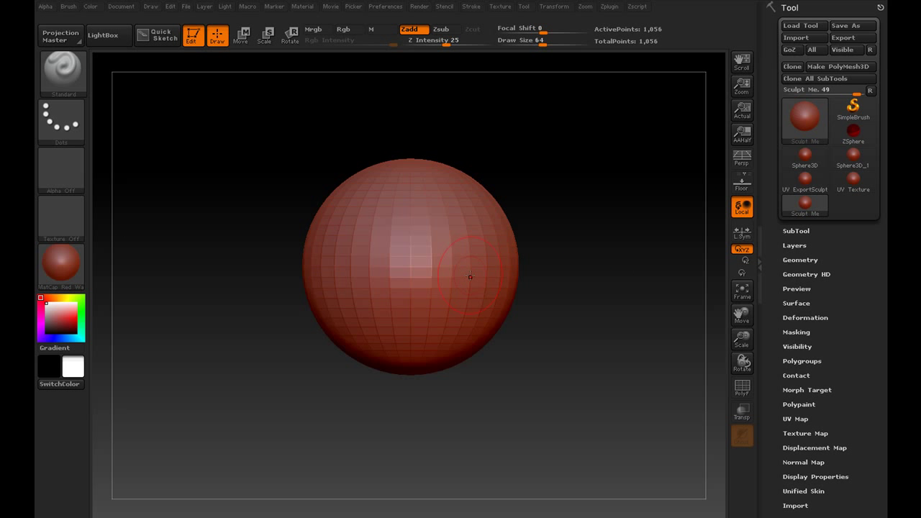
{"action": "mouse_move", "coordinate": [467, 270]}
{"action": "left_mouse_down"}
{"action": "mouse_move", "coordinate": [520, 218]}
{"action": "mouse_move", "coordinate": [459, 240]}
{"action": "mouse_move", "coordinate": [475, 250]}
{"action": "left_mouse_up"}
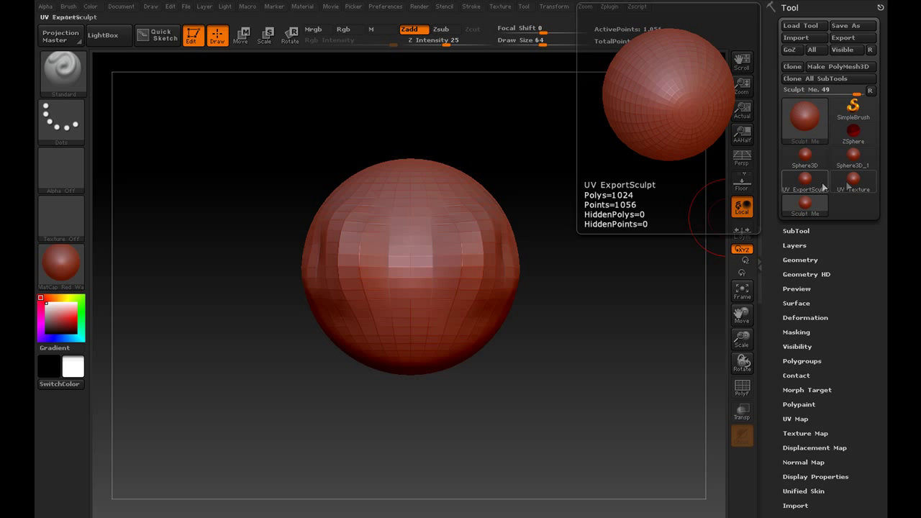
{"action": "left_click", "coordinate": [810, 188]}
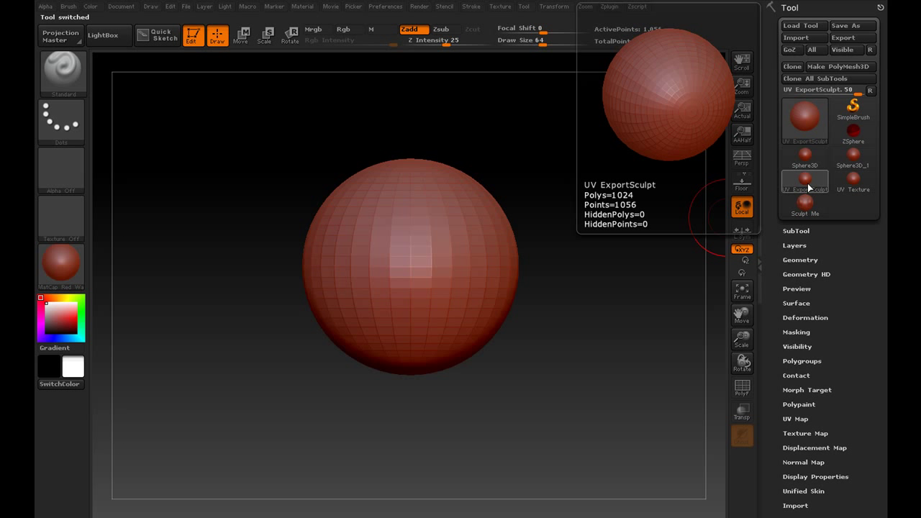
{"action": "left_click", "coordinate": [850, 187]}
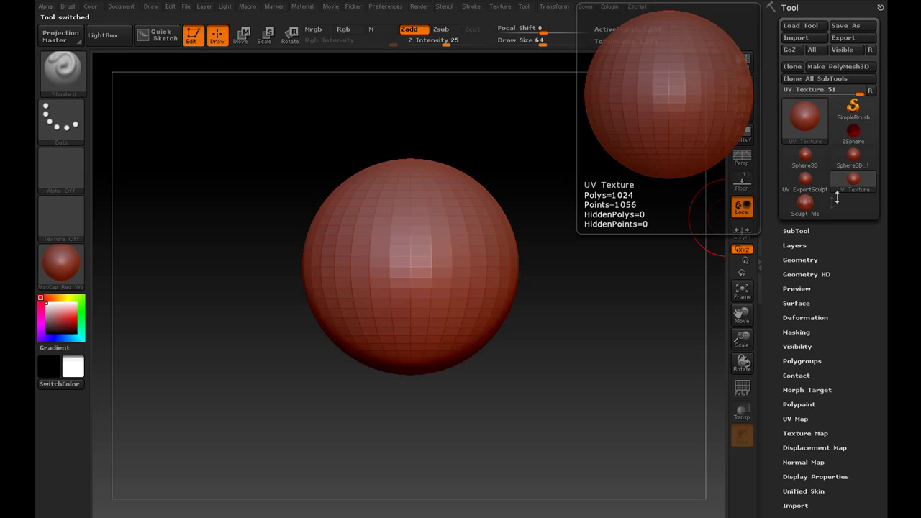
{"action": "left_click", "coordinate": [811, 210]}
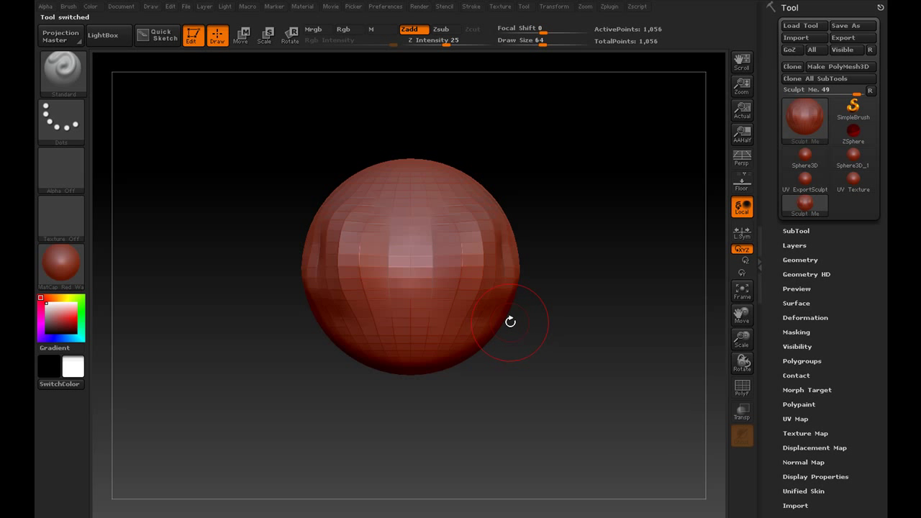
{"action": "key", "text": "ctrl+z"}
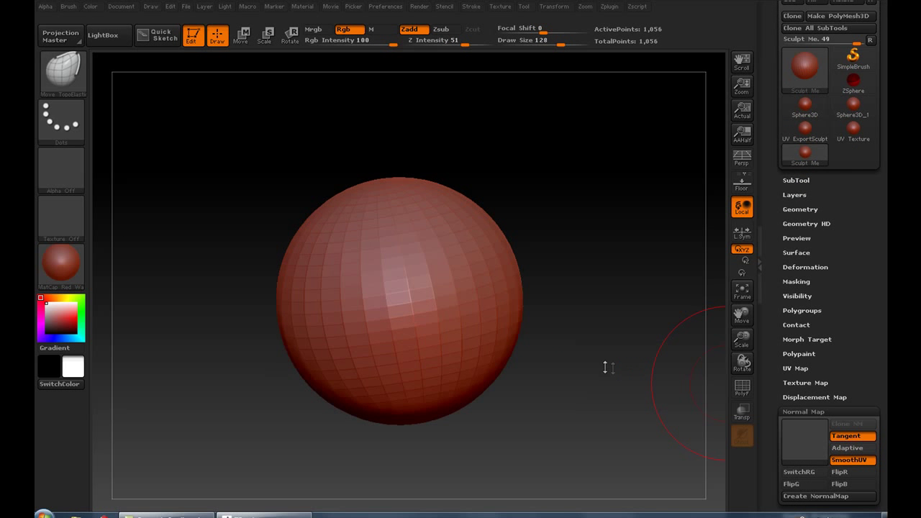
{"action": "left_click_drag", "start_coordinate": [608, 367], "coordinate": [569, 366]}
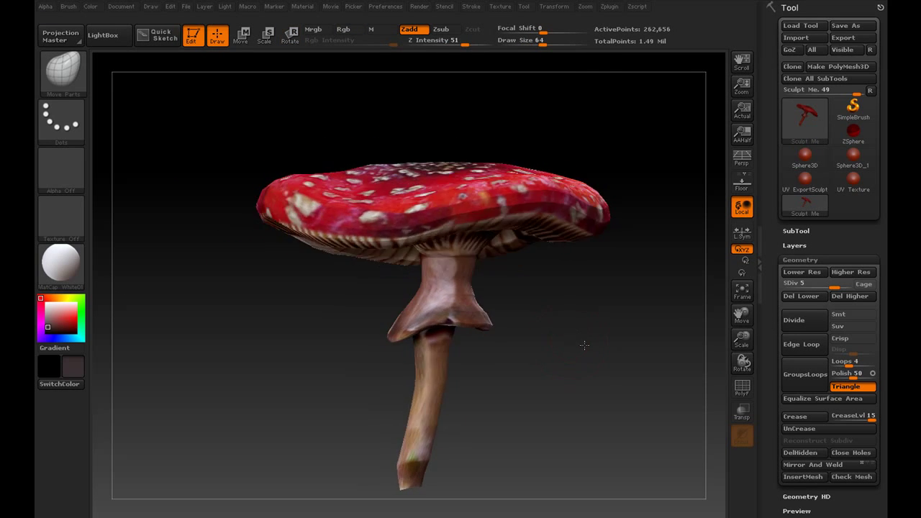
Step: Tilt the painted mushroom cap toward the viewer on the canvas
{"action": "left_click_drag", "start_coordinate": [584, 345], "coordinate": [592, 357]}
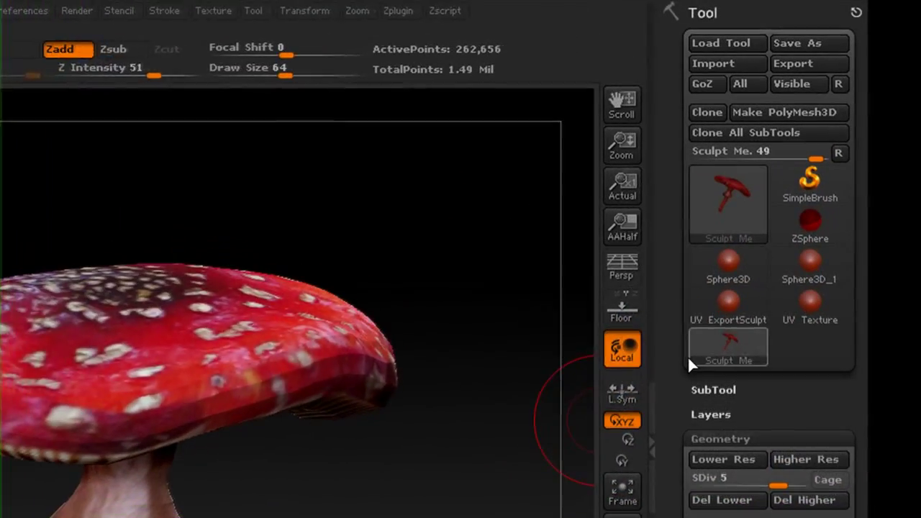
{"action": "mouse_move", "coordinate": [745, 263]}
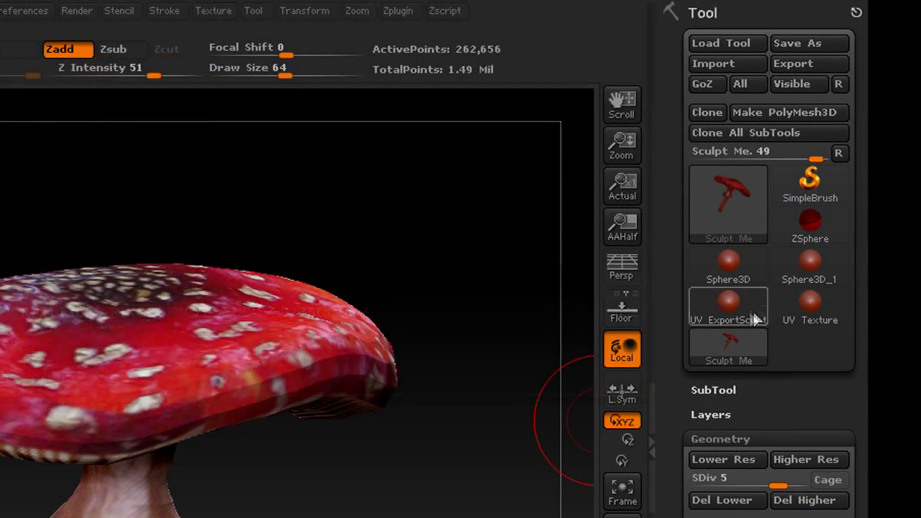
{"action": "mouse_move", "coordinate": [733, 311]}
Step: Copy the UV ExportSculpt sphere's UVs with UV Master, then select the Sculpt Me mushroom
{"action": "left_click", "coordinate": [737, 298]}
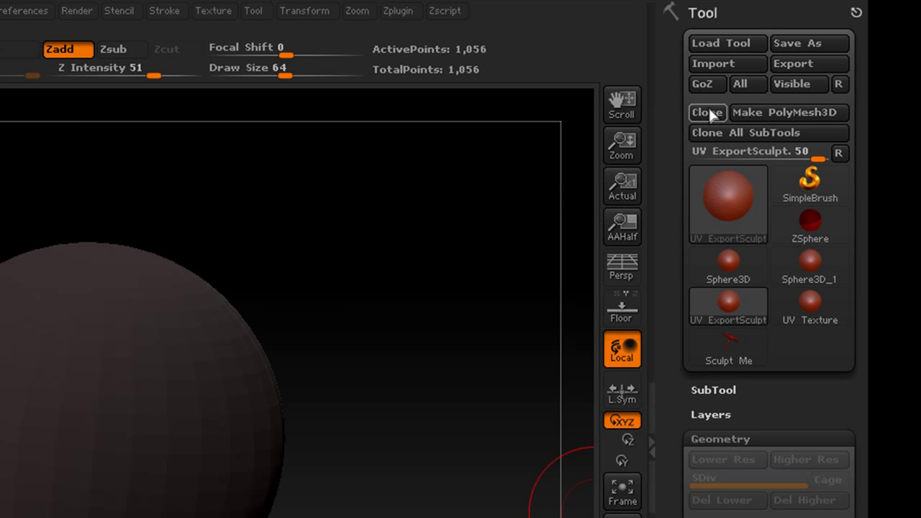
{"action": "left_click", "coordinate": [401, 11]}
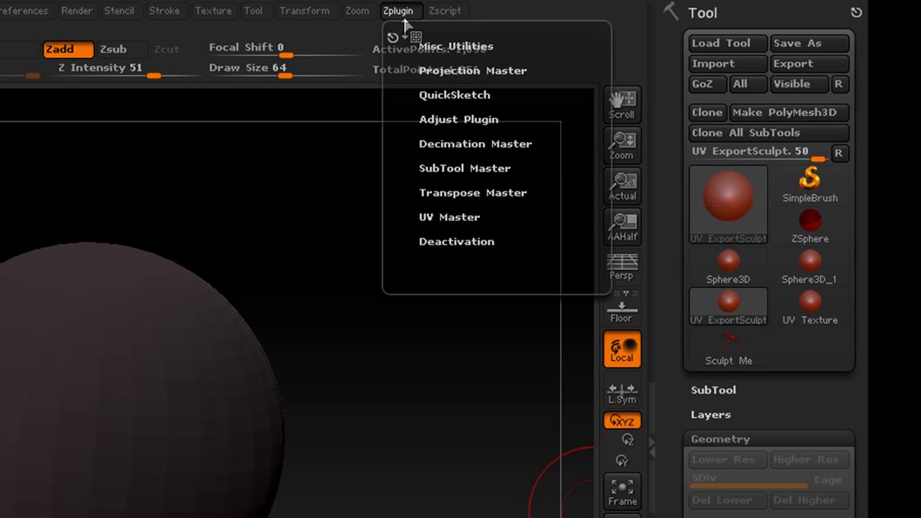
{"action": "left_click_drag", "start_coordinate": [394, 33], "coordinate": [668, 36]}
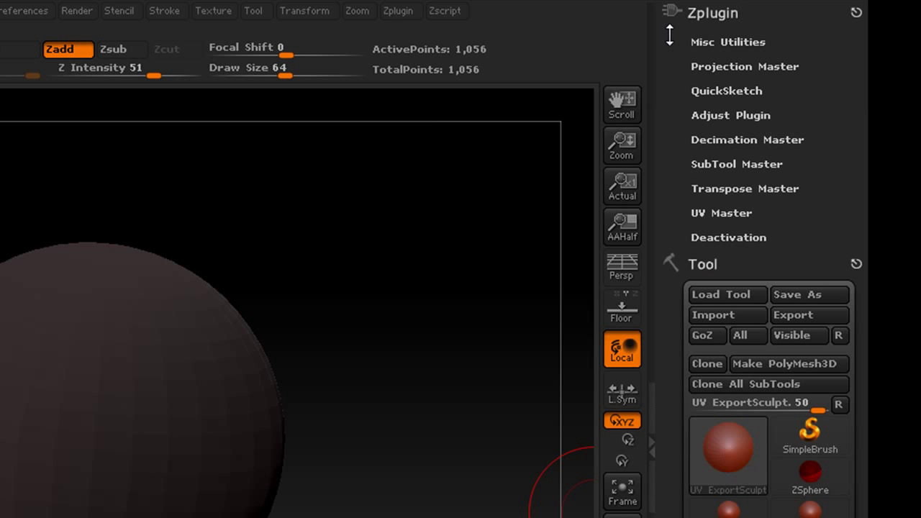
{"action": "left_click", "coordinate": [709, 213]}
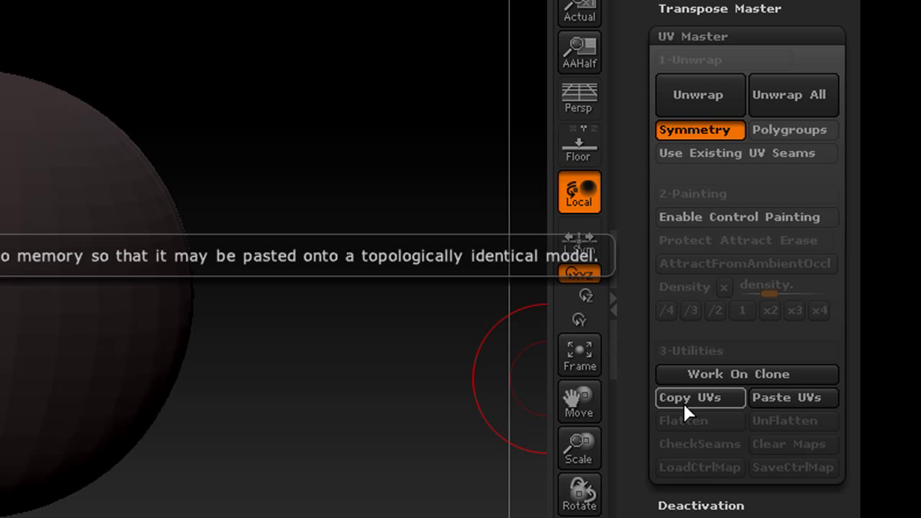
{"action": "left_click", "coordinate": [682, 401]}
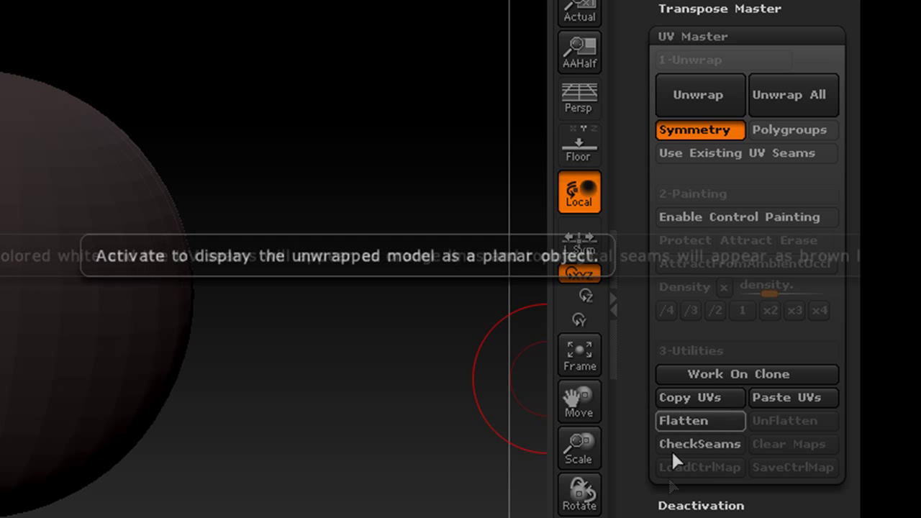
{"action": "scroll", "coordinate": [633, 437], "scroll_direction": "down", "scroll_amount": 15}
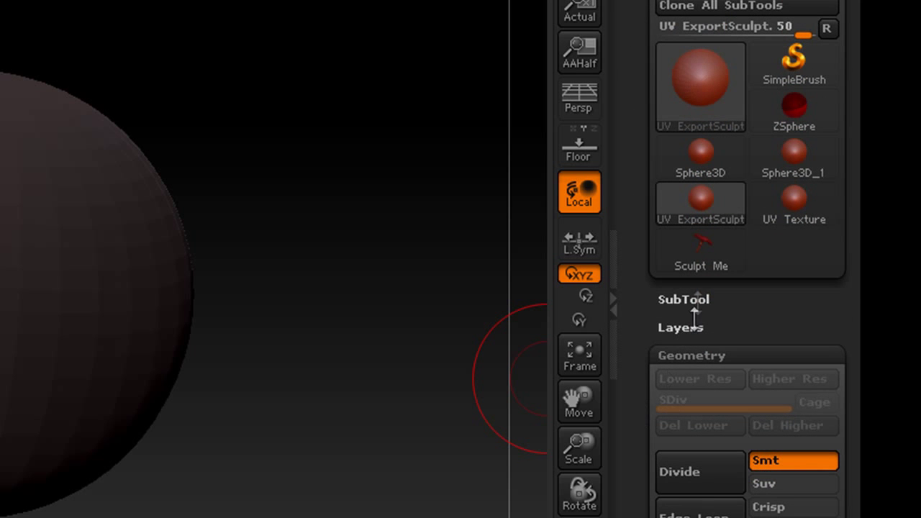
{"action": "left_click", "coordinate": [702, 253]}
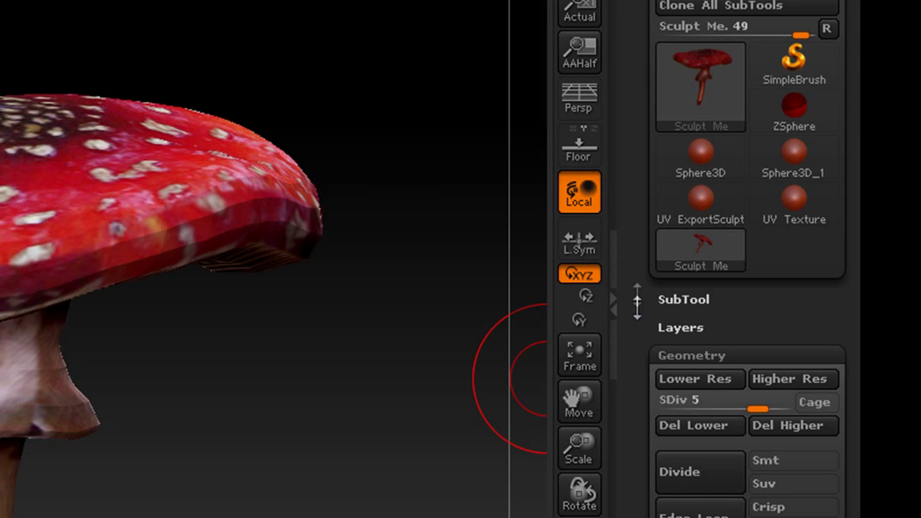
Step: Paste the stored sphere UVs onto the mushroom
{"action": "left_click_drag", "start_coordinate": [637, 276], "coordinate": [631, 390]}
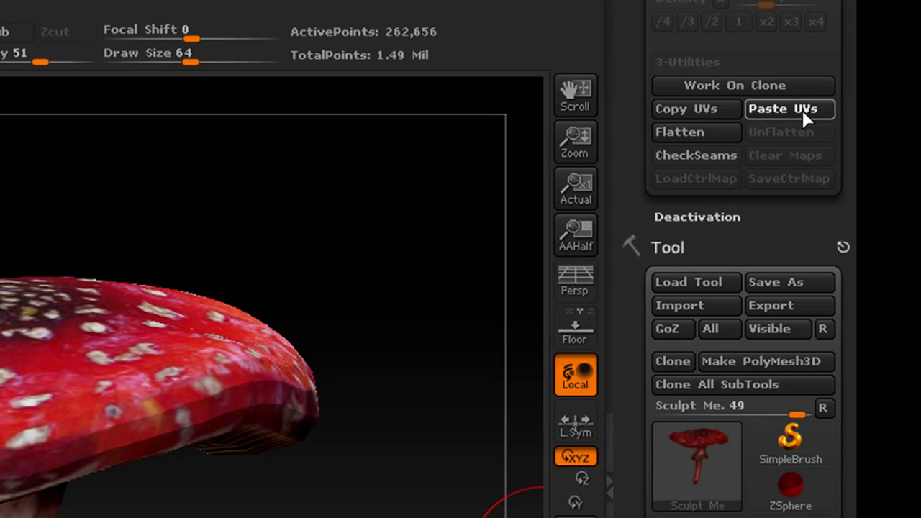
{"action": "left_click", "coordinate": [800, 112]}
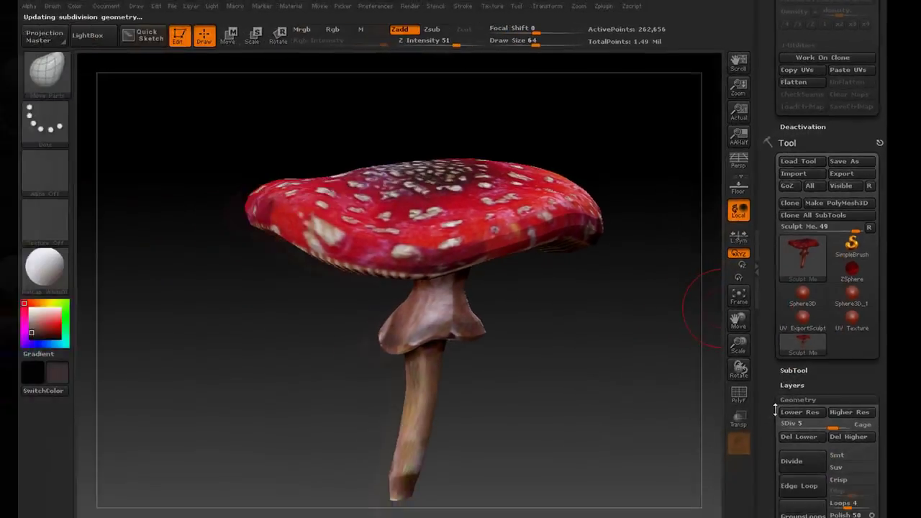
{"action": "scroll", "coordinate": [775, 410], "scroll_direction": "down", "scroll_amount": 10}
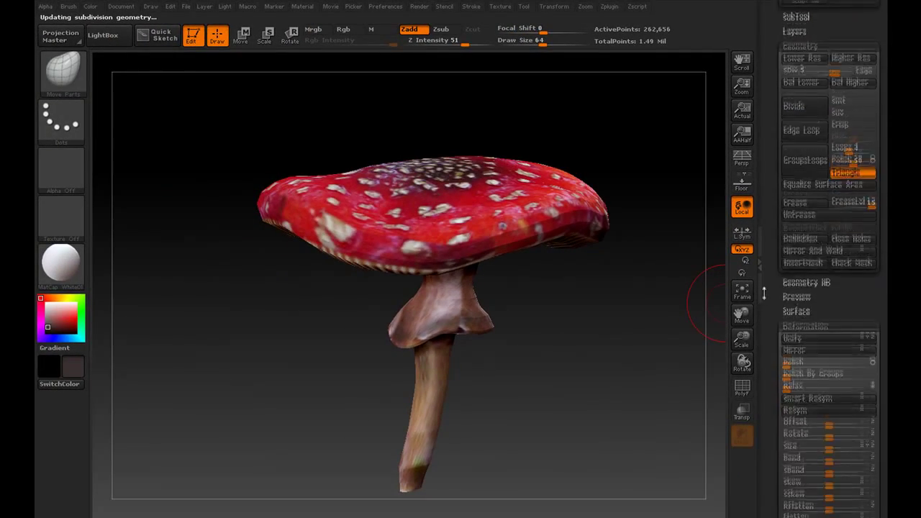
{"action": "left_click_drag", "start_coordinate": [708, 307], "coordinate": [573, 373]}
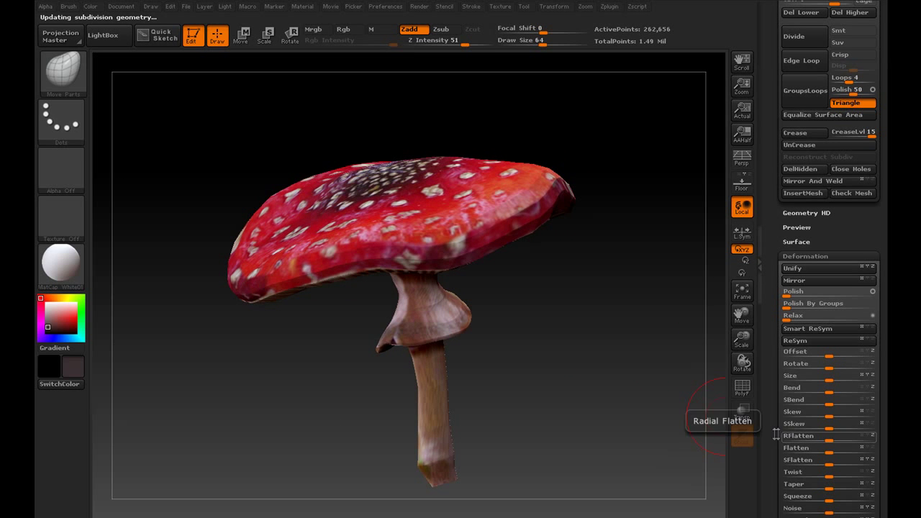
Step: Set the Sculpty export resolution SMRes to 1
{"action": "scroll", "coordinate": [768, 385], "scroll_direction": "down", "scroll_amount": 3}
{"action": "scroll", "coordinate": [768, 385], "scroll_direction": "down", "scroll_amount": 10}
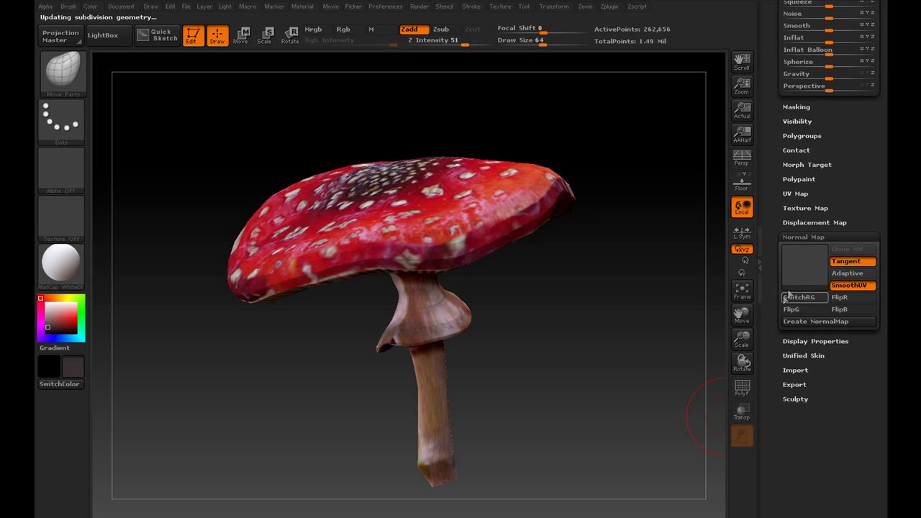
{"action": "left_click", "coordinate": [793, 399]}
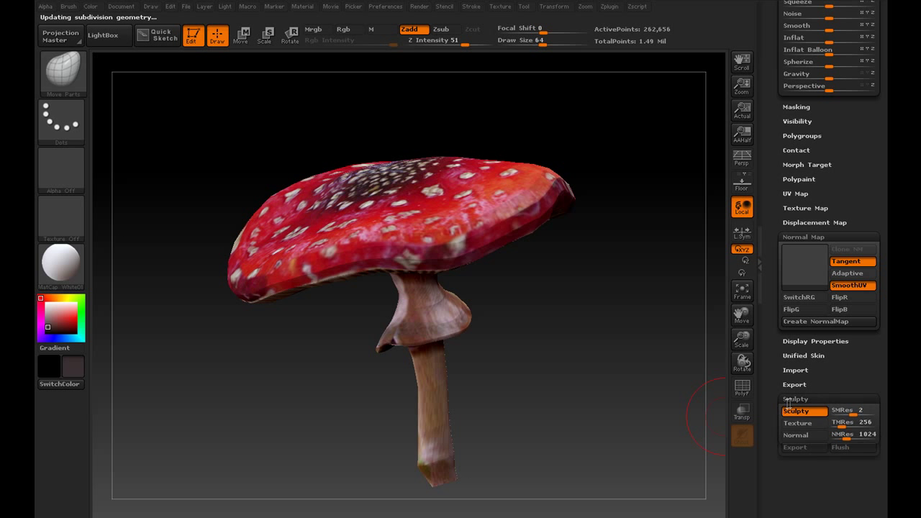
{"action": "scroll", "coordinate": [770, 414], "scroll_direction": "down", "scroll_amount": 1}
{"action": "left_click_drag", "start_coordinate": [853, 391], "coordinate": [835, 392]}
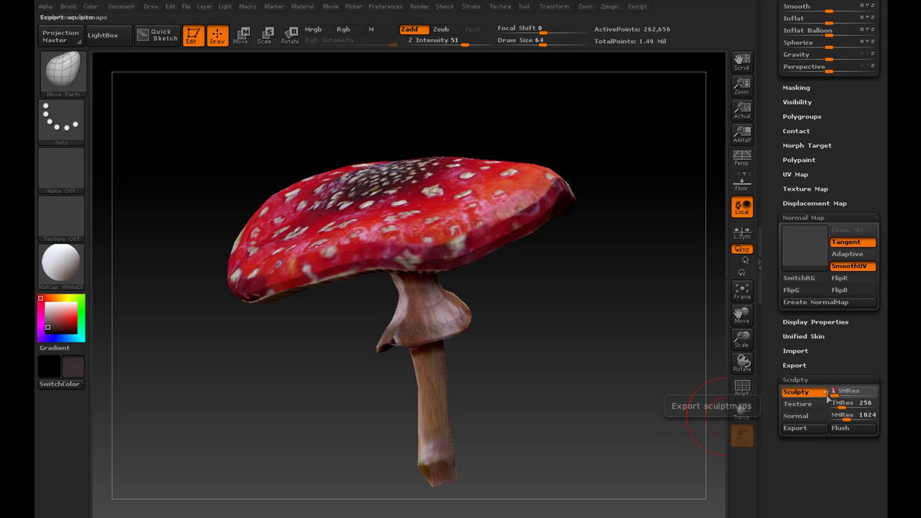
Step: Export the sculpt maps and inspect the first 64 x 64 BMP in ZSculpty Maps
{"action": "left_click", "coordinate": [801, 428]}
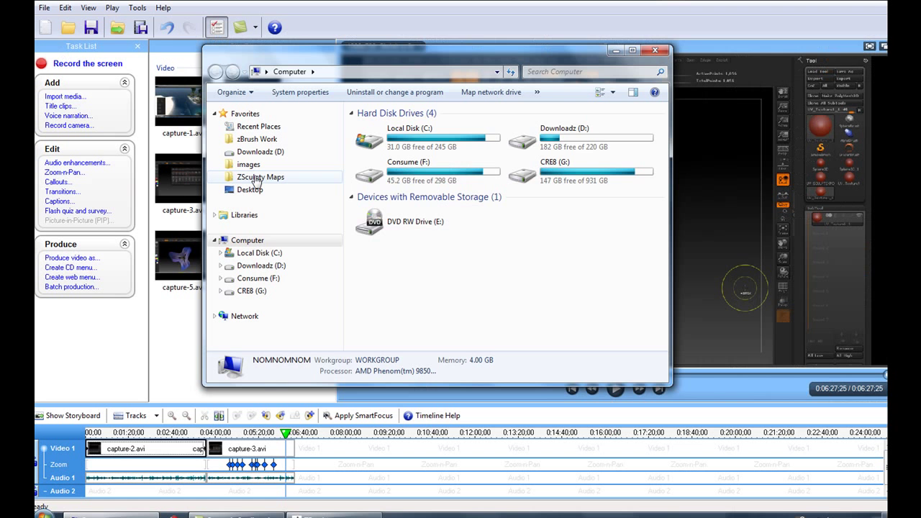
{"action": "left_click", "coordinate": [259, 177]}
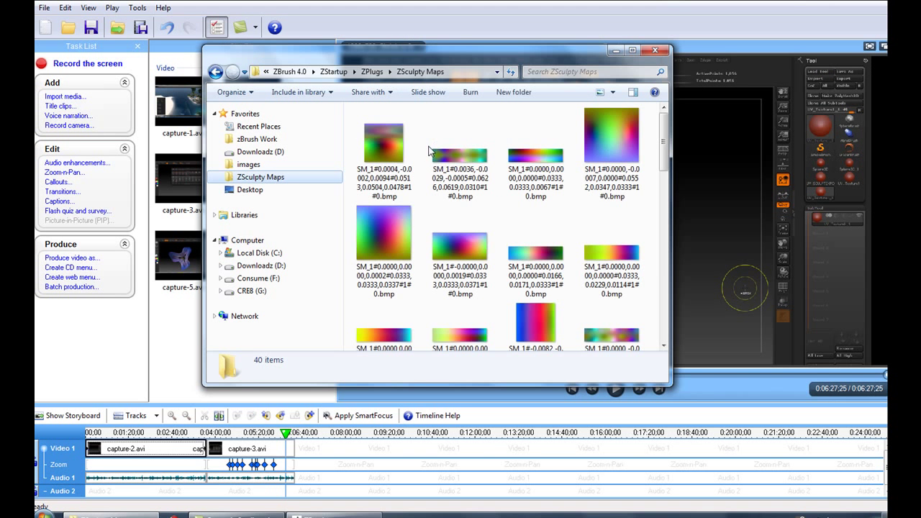
{"action": "left_click", "coordinate": [395, 153]}
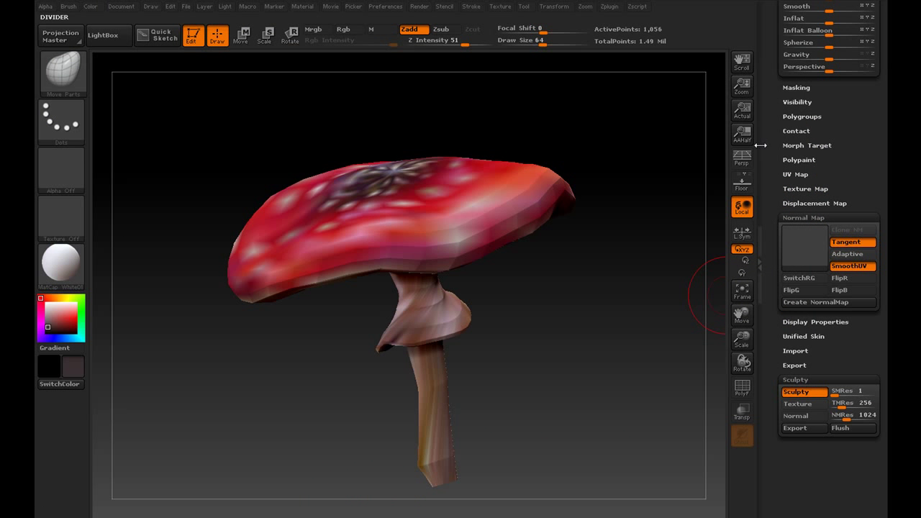
Step: Step the mushroom up to SDiv 6, about 1.049 million points
{"action": "key", "text": "shift"}
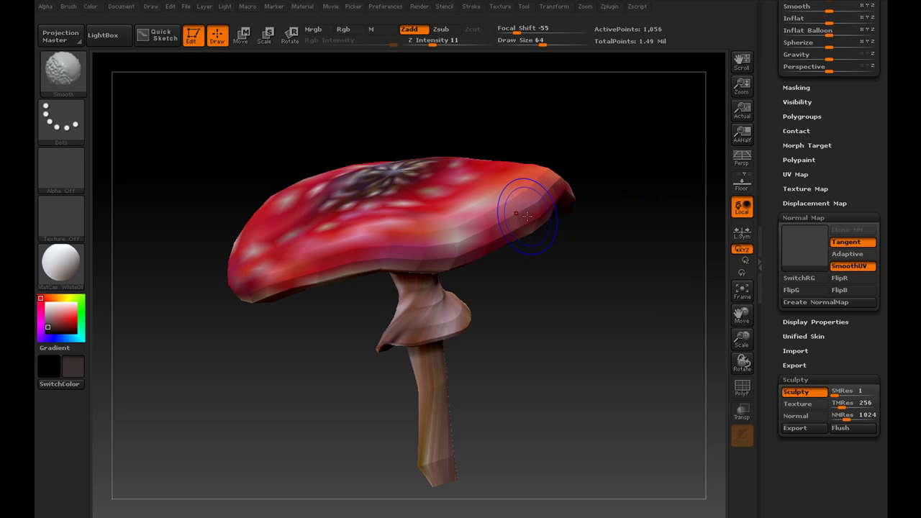
{"action": "key", "text": "d"}
{"action": "key", "text": "d"}
{"action": "key", "text": "d"}
{"action": "key", "text": "d"}
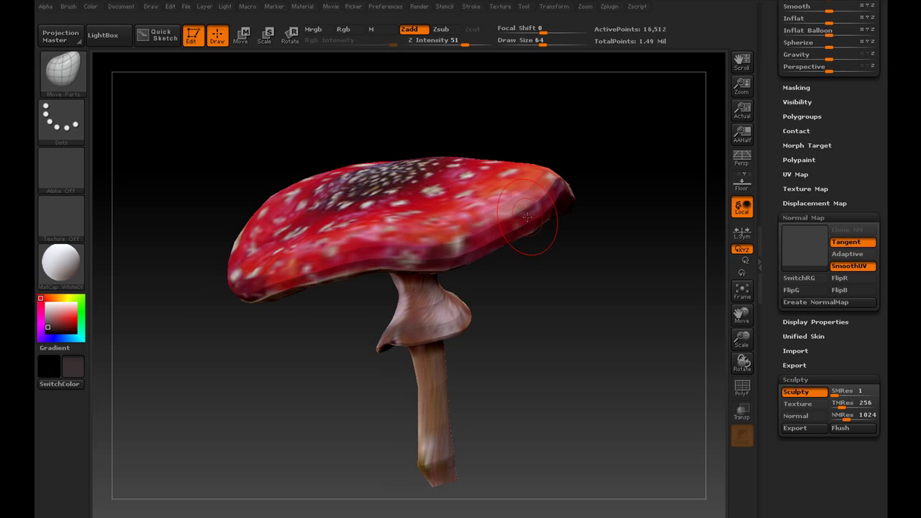
{"action": "key", "text": "d"}
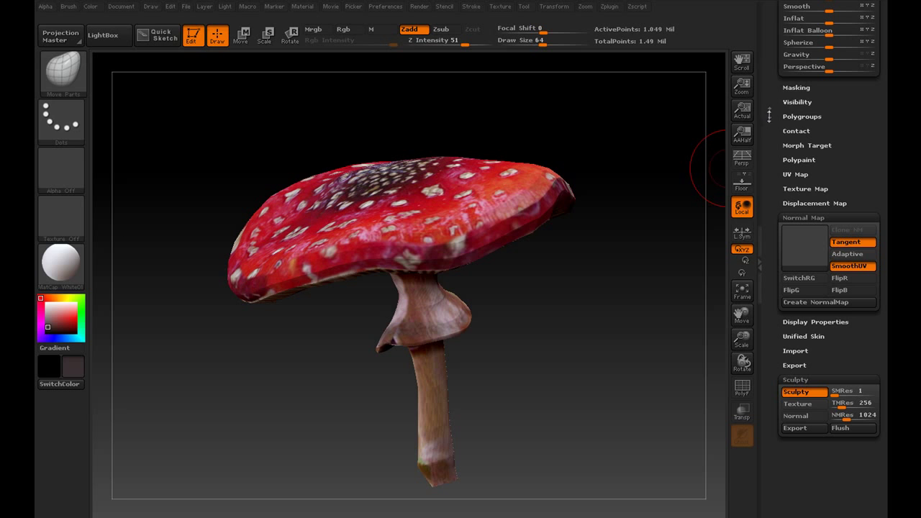
{"action": "left_click_drag", "start_coordinate": [768, 99], "coordinate": [778, 267]}
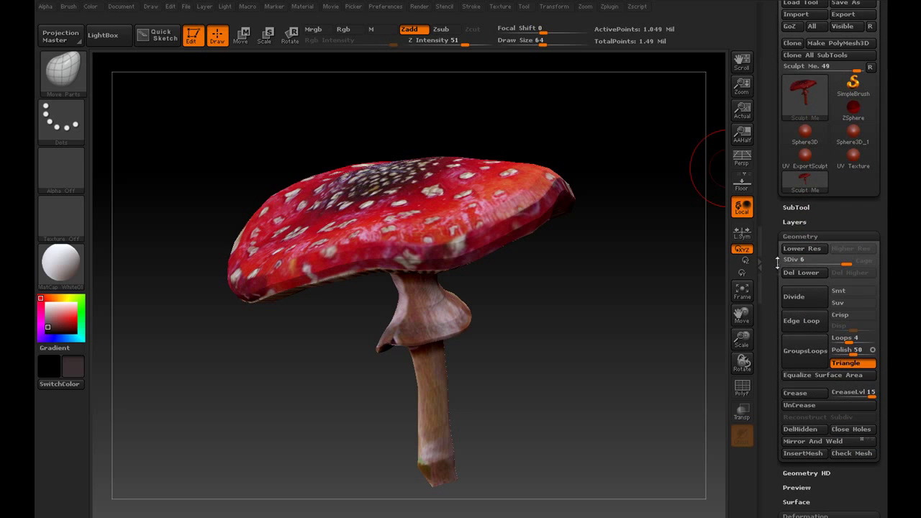
Step: Copy the UV Texture sphere's UVs and paste them onto the Sculpt Me mushroom
{"action": "left_click", "coordinate": [837, 164]}
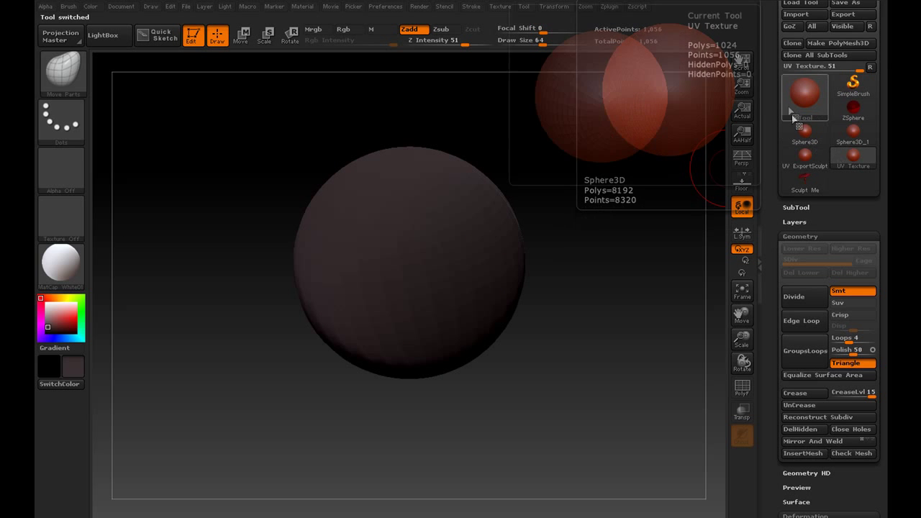
{"action": "left_click_drag", "start_coordinate": [775, 63], "coordinate": [778, 122]}
{"action": "left_click", "coordinate": [800, 82]}
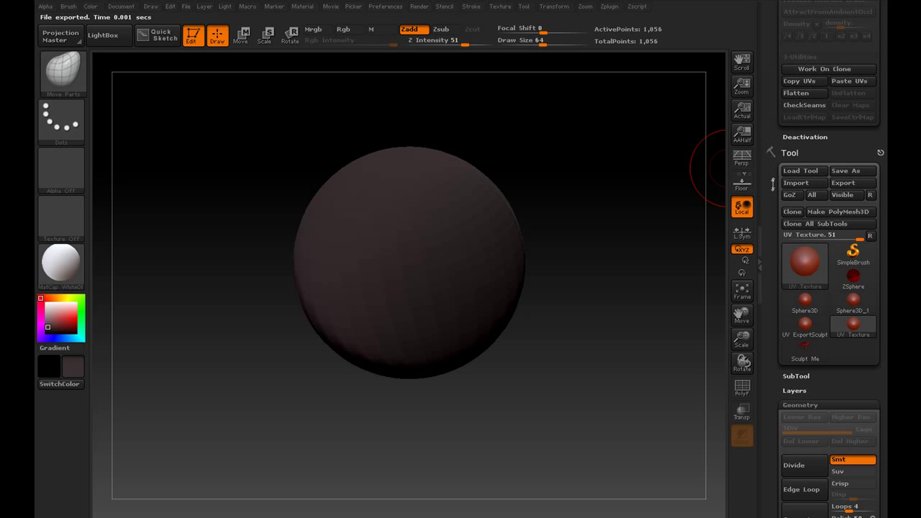
{"action": "scroll", "coordinate": [804, 194], "scroll_direction": "down", "scroll_amount": 3}
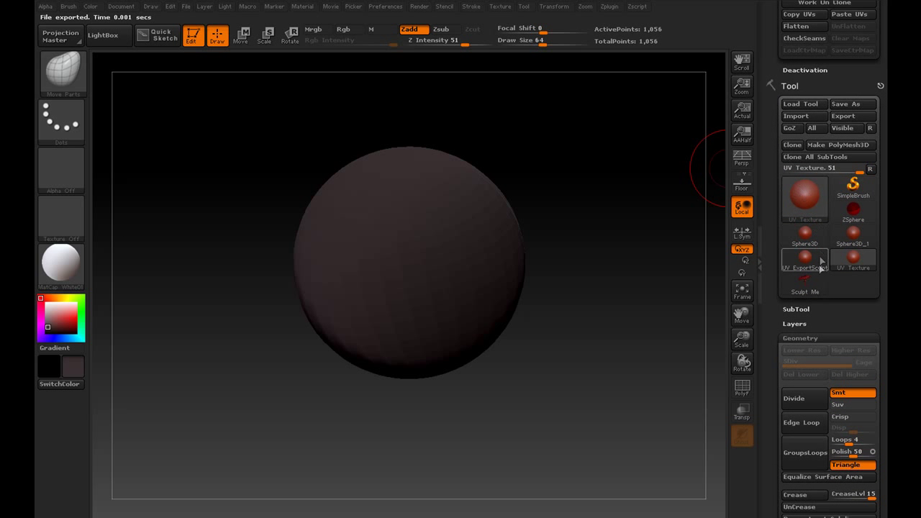
{"action": "left_click", "coordinate": [814, 286]}
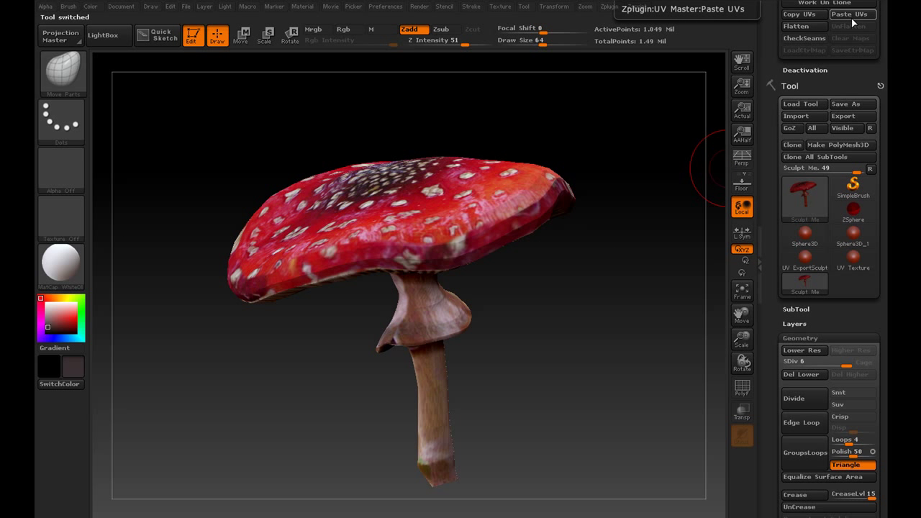
{"action": "left_click", "coordinate": [852, 17]}
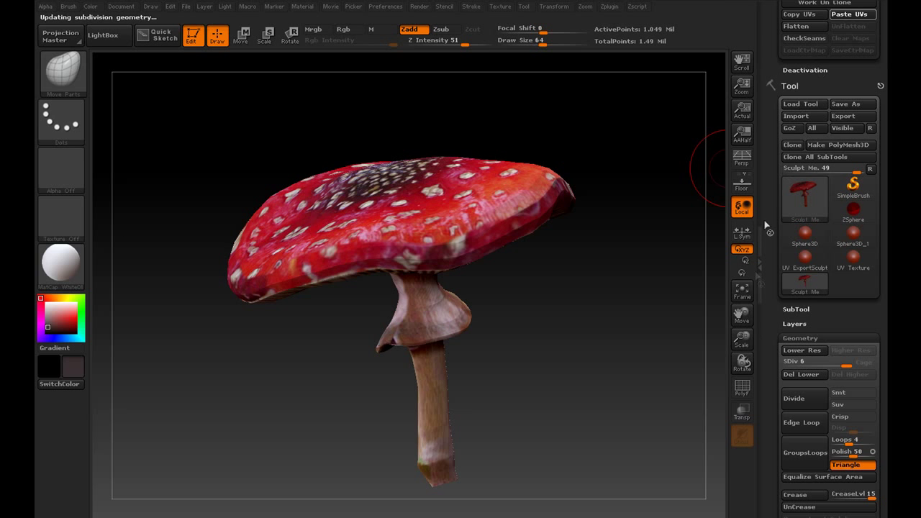
{"action": "left_click_drag", "start_coordinate": [765, 368], "coordinate": [774, 195]}
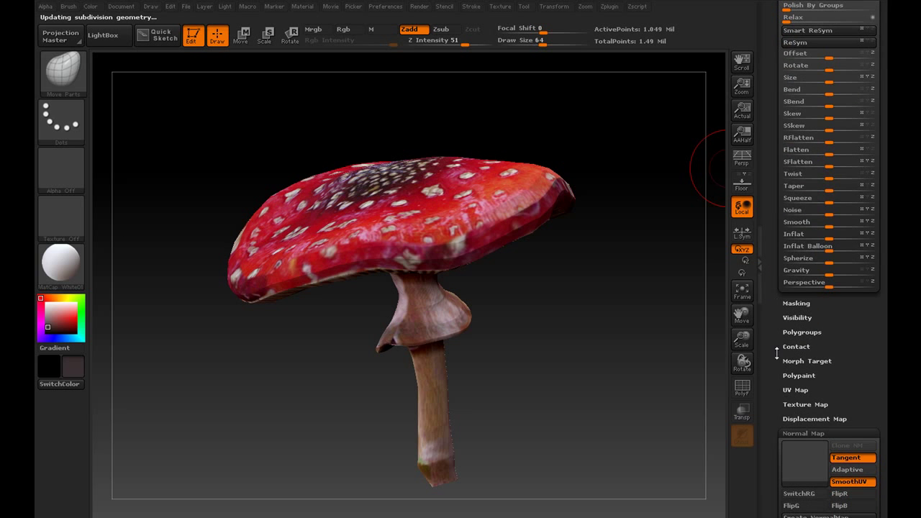
Step: Create a 2048 x 2048 texture from the mushroom's polypaint and make it current
{"action": "left_click", "coordinate": [804, 405]}
{"action": "left_click_drag", "start_coordinate": [768, 431], "coordinate": [773, 295]}
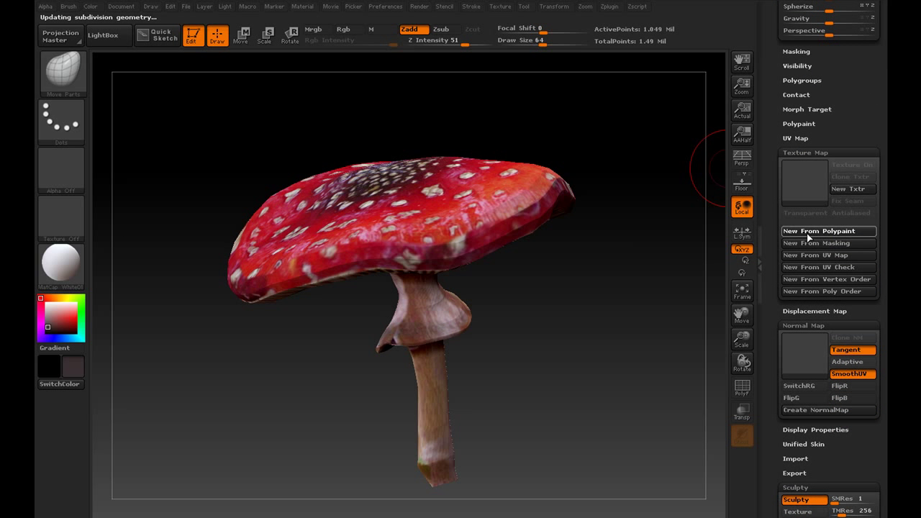
{"action": "left_click", "coordinate": [806, 233]}
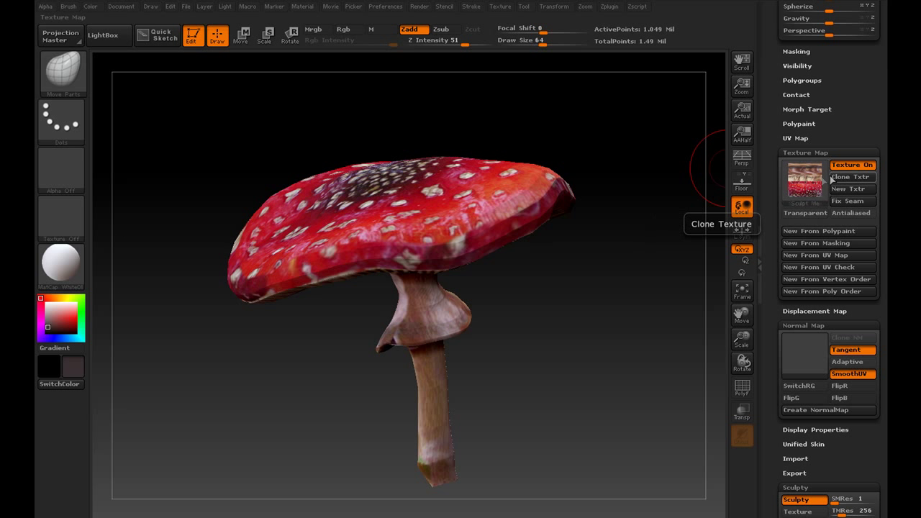
{"action": "mouse_move", "coordinate": [814, 184]}
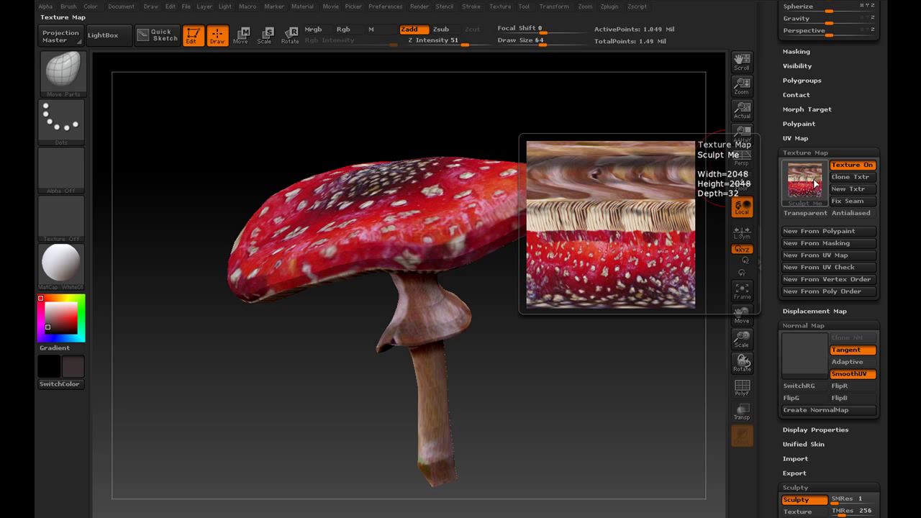
{"action": "left_click", "coordinate": [847, 177]}
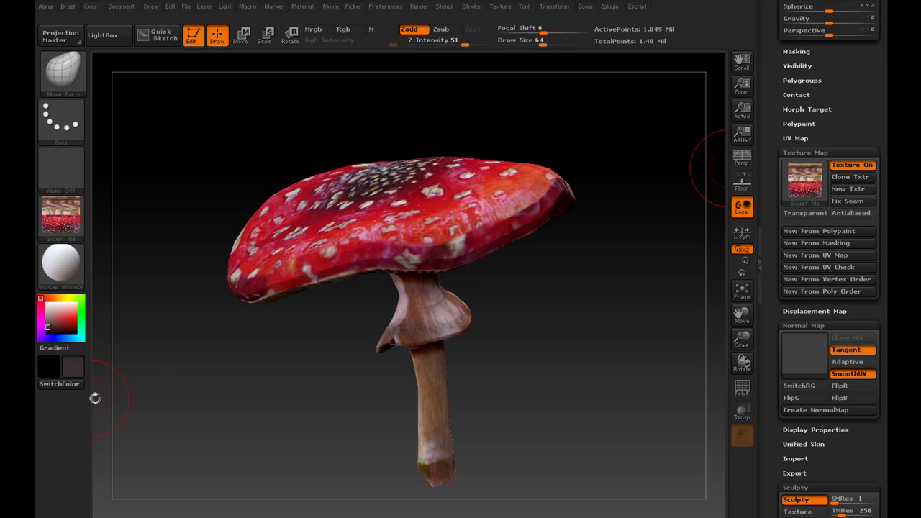
Step: Export the mushroom texture as a Photoshop file into the ZB Modo work folder
{"action": "left_click", "coordinate": [67, 225]}
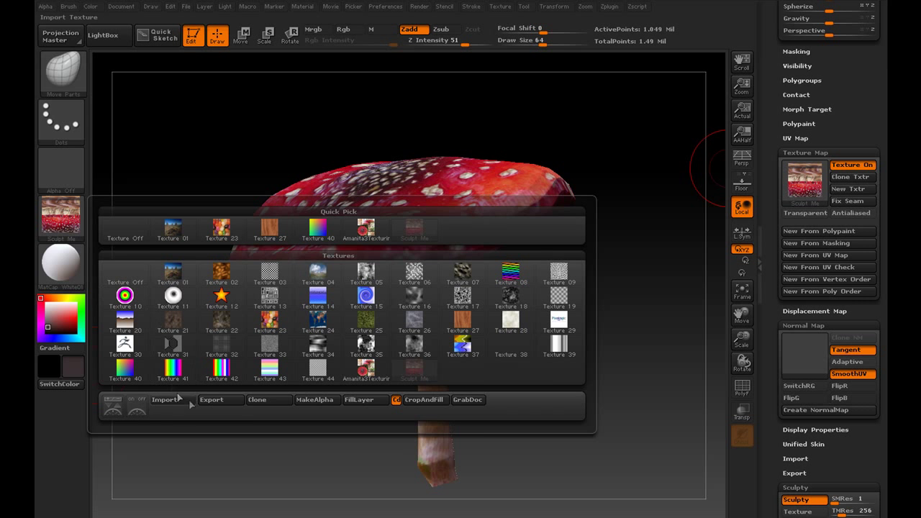
{"action": "left_click", "coordinate": [211, 400]}
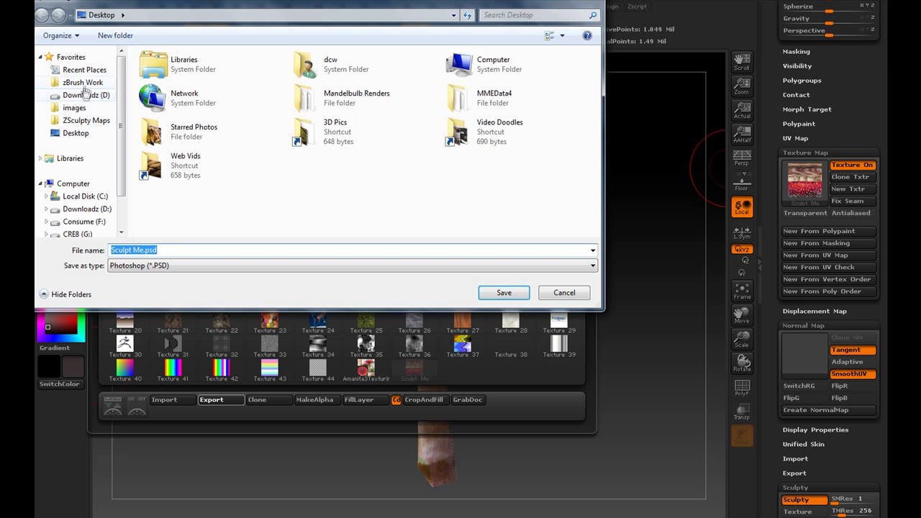
{"action": "left_click", "coordinate": [81, 70]}
{"action": "double_click", "coordinate": [176, 71]}
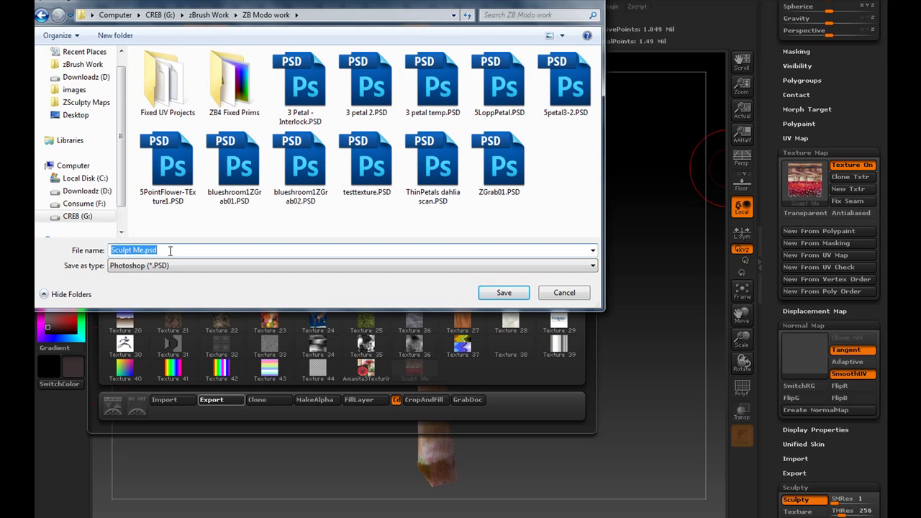
{"action": "key", "text": "Return"}
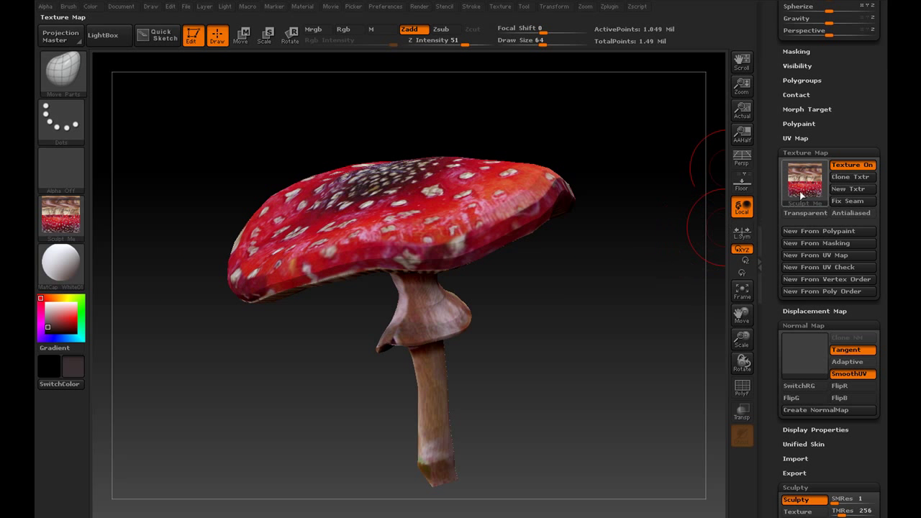
Step: Rotate the textured fly-agaric mushroom on the canvas to inspect its other sides
{"action": "left_click_drag", "start_coordinate": [558, 324], "coordinate": [538, 361]}
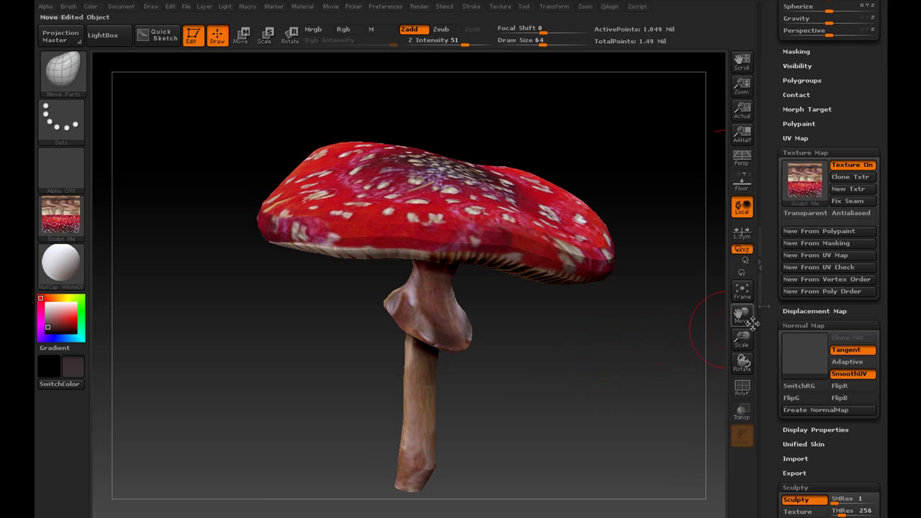
{"action": "left_click_drag", "start_coordinate": [760, 281], "coordinate": [758, 302]}
{"action": "left_click_drag", "start_coordinate": [432, 144], "coordinate": [410, 132]}
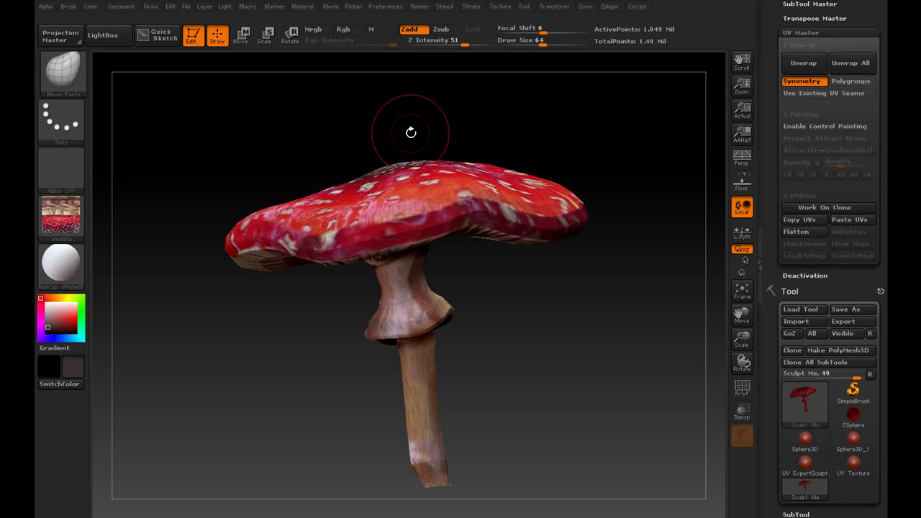
{"action": "left_click", "coordinate": [189, 9]}
Step: Open 'Sphere 32x33 - Sculpty Maker ZB4.ZPR' from Fixed UV Projects, then undo a trial stroke
{"action": "left_click", "coordinate": [204, 7]}
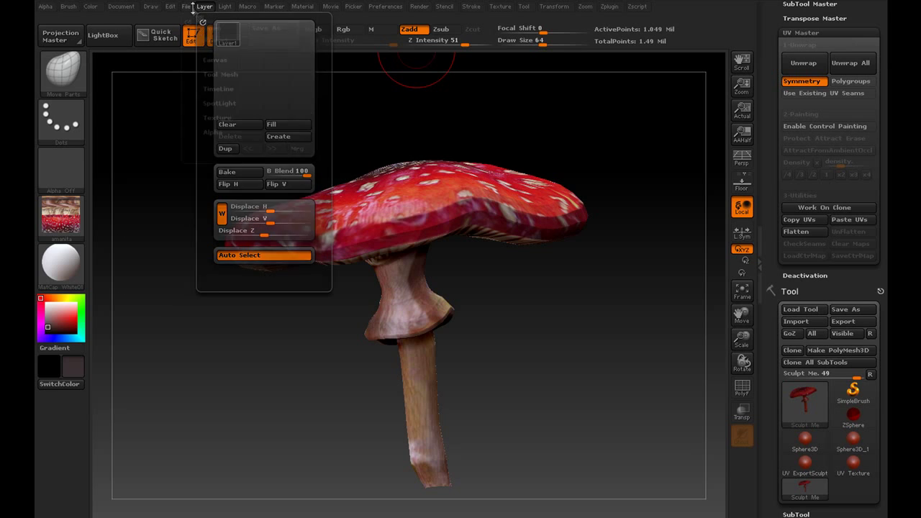
{"action": "left_click", "coordinate": [189, 8]}
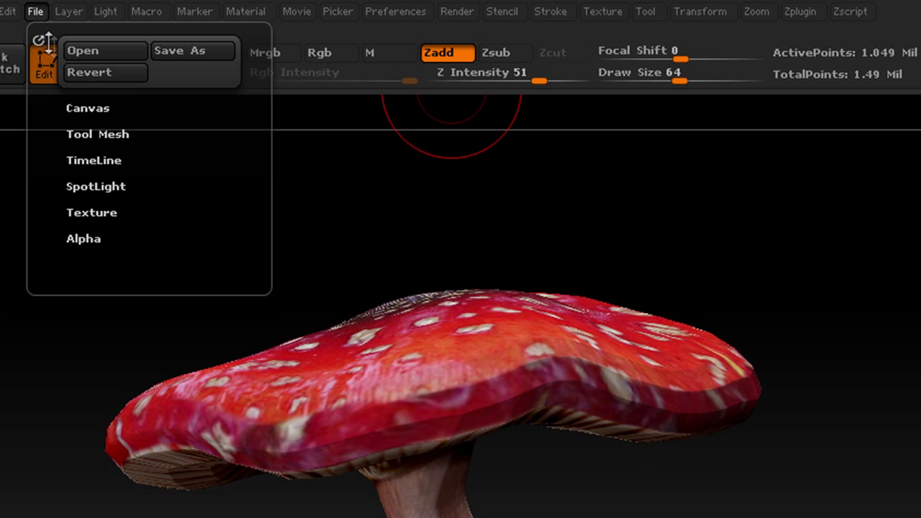
{"action": "left_click", "coordinate": [89, 51]}
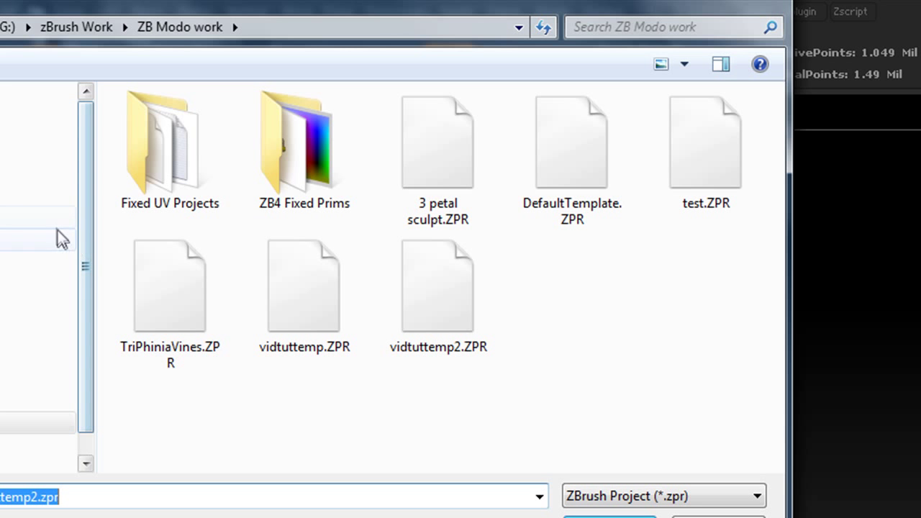
{"action": "double_click", "coordinate": [161, 155]}
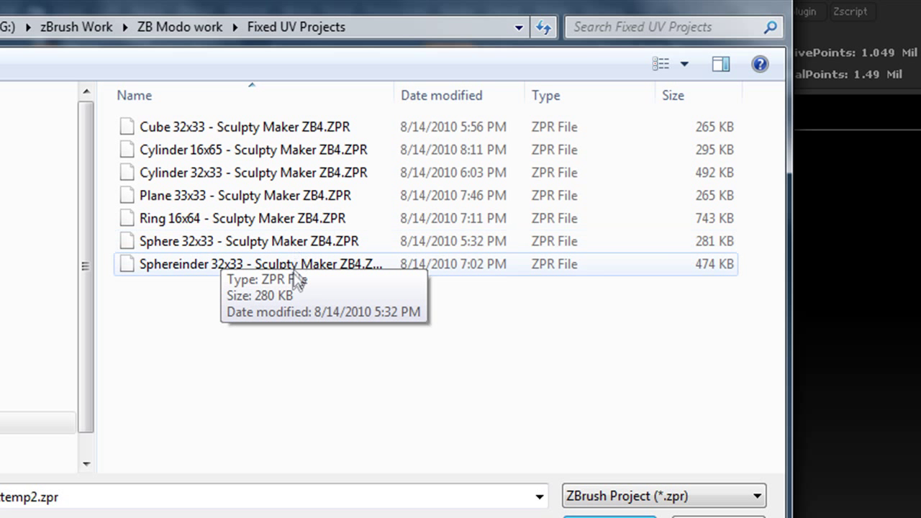
{"action": "double_click", "coordinate": [229, 243]}
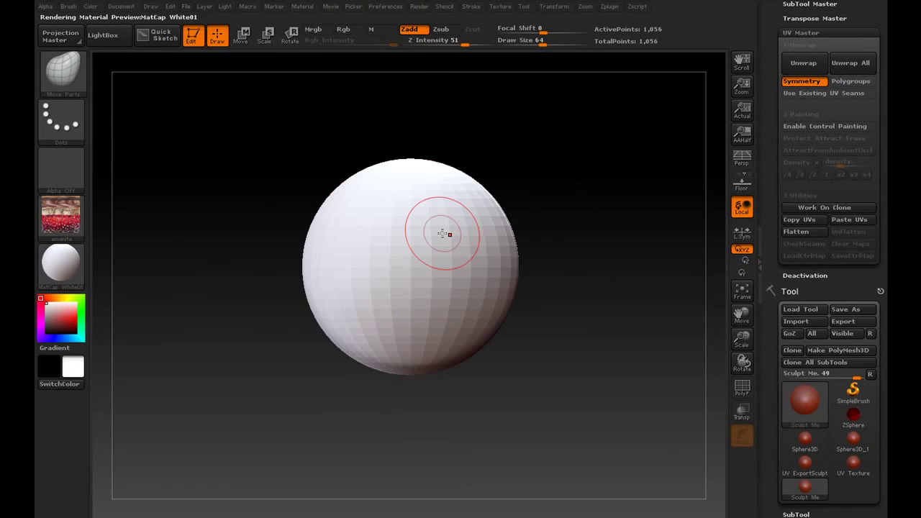
{"action": "mouse_move", "coordinate": [450, 257]}
{"action": "left_mouse_down"}
{"action": "mouse_move", "coordinate": [440, 267]}
{"action": "mouse_move", "coordinate": [503, 267]}
{"action": "left_mouse_up"}
{"action": "key", "text": "ctrl+z"}
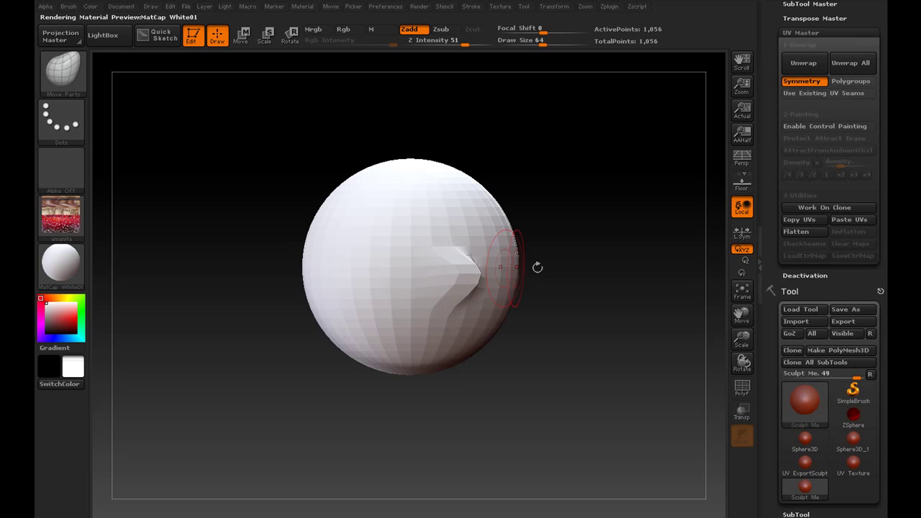
Step: Preview the UV ExportSculpt and UV Texture tools, then reselect the Sculpt Me sphere
{"action": "scroll", "coordinate": [781, 184], "scroll_direction": "up", "scroll_amount": 3}
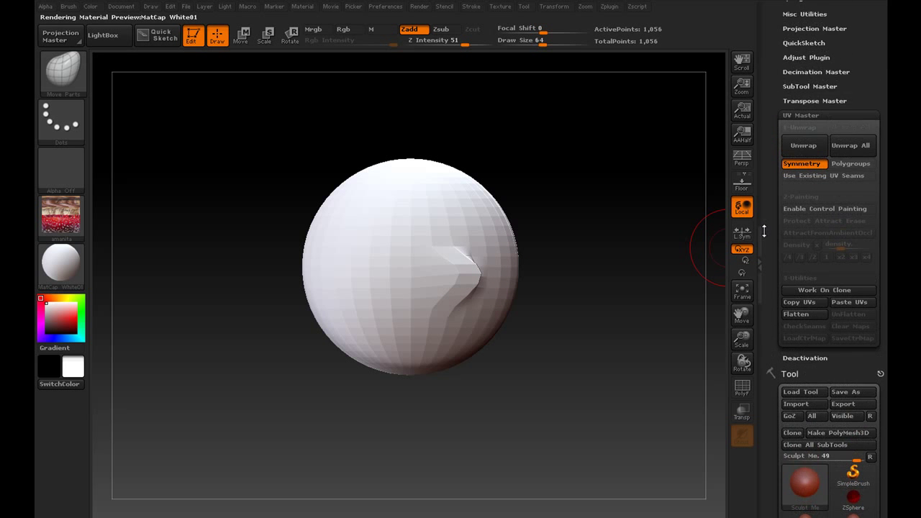
{"action": "scroll", "coordinate": [805, 216], "scroll_direction": "down", "scroll_amount": 6}
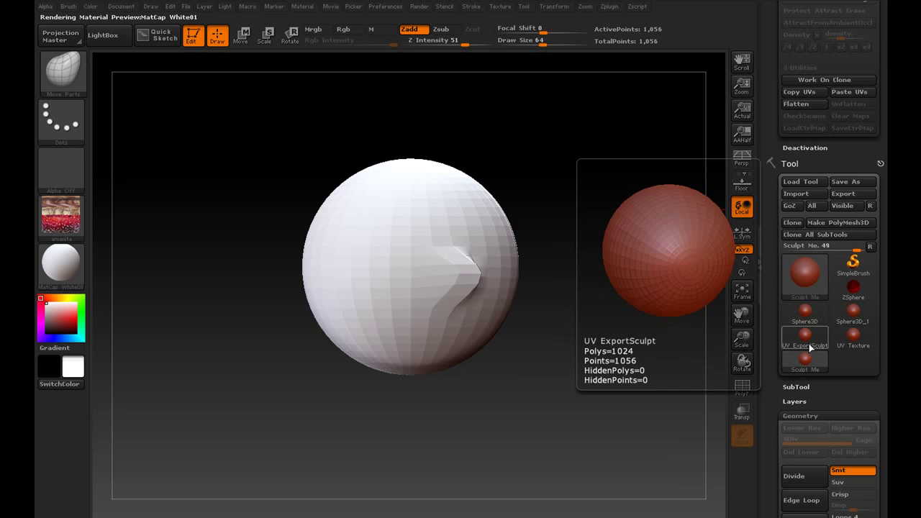
{"action": "left_click", "coordinate": [810, 346]}
{"action": "left_click", "coordinate": [853, 340]}
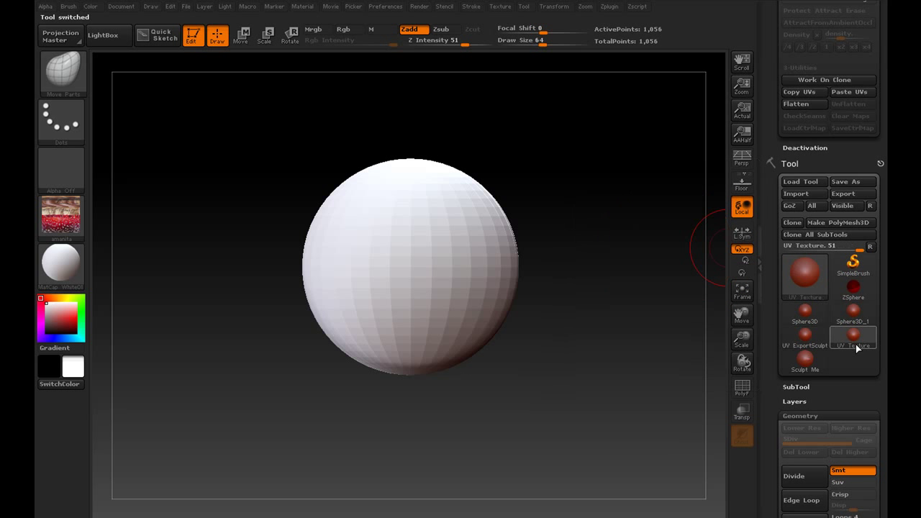
{"action": "left_click", "coordinate": [820, 361]}
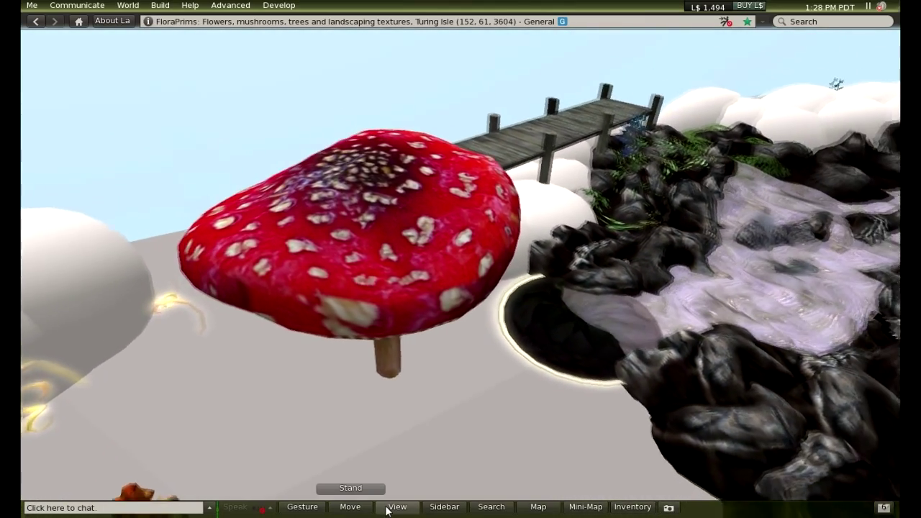
Step: Orbit closely above the mushroom cap, then pull the camera back away from it
{"action": "key", "text": "Left"}
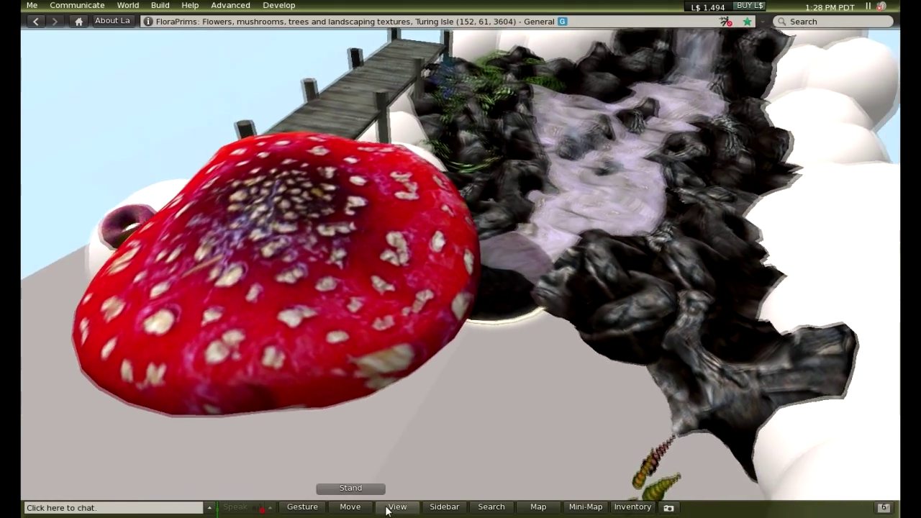
{"action": "key", "text": "Left"}
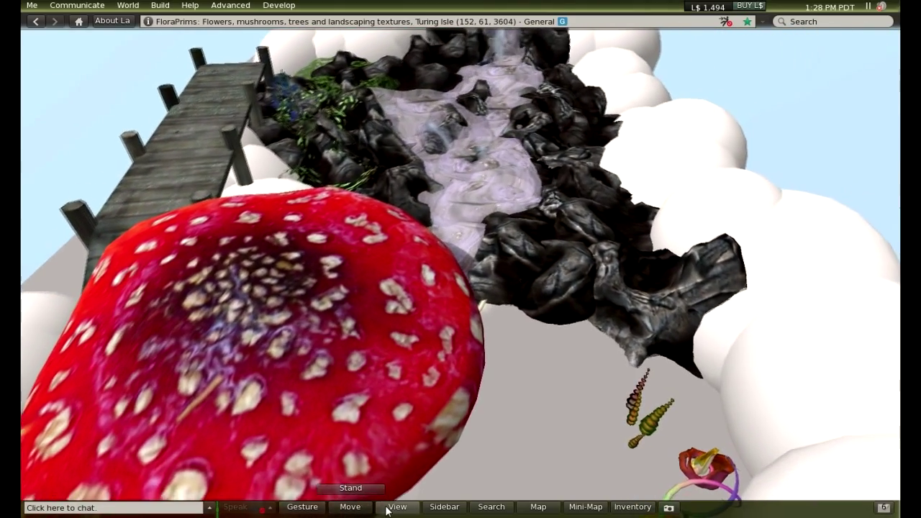
{"action": "key", "text": "Left"}
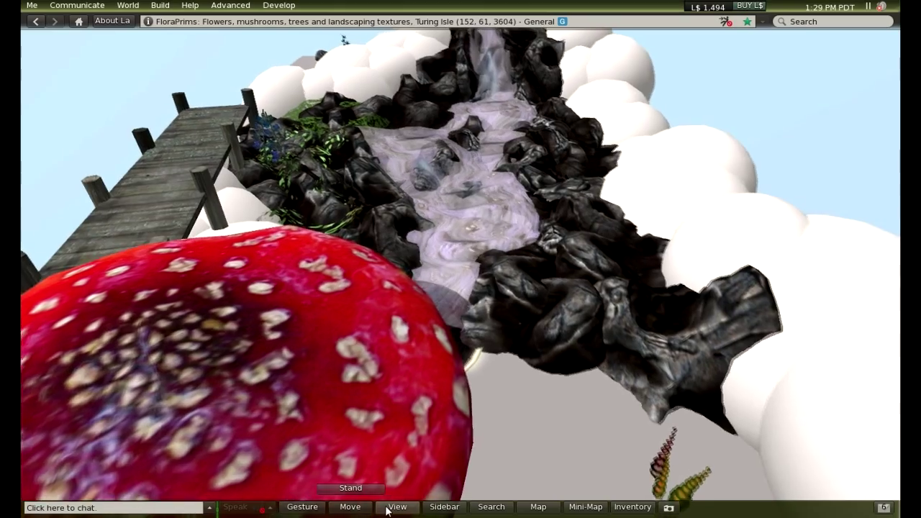
{"action": "key", "text": "Right"}
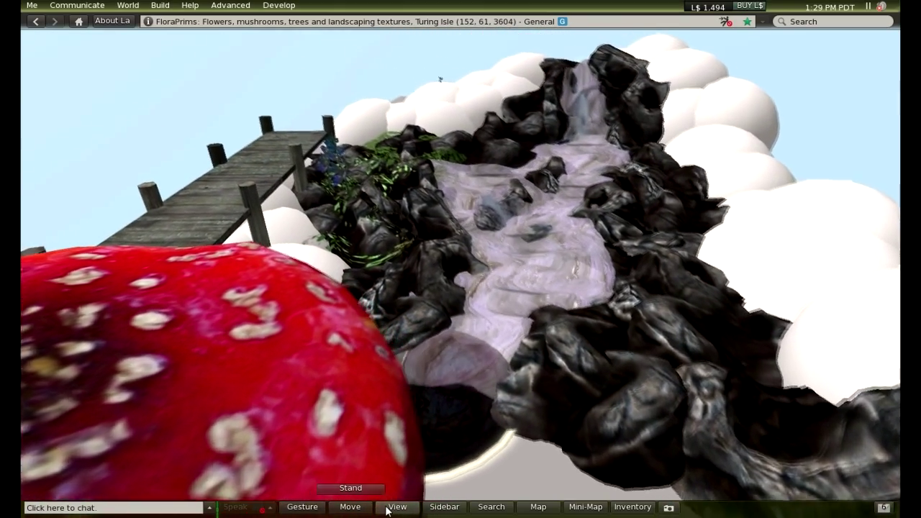
{"action": "key", "text": "Right"}
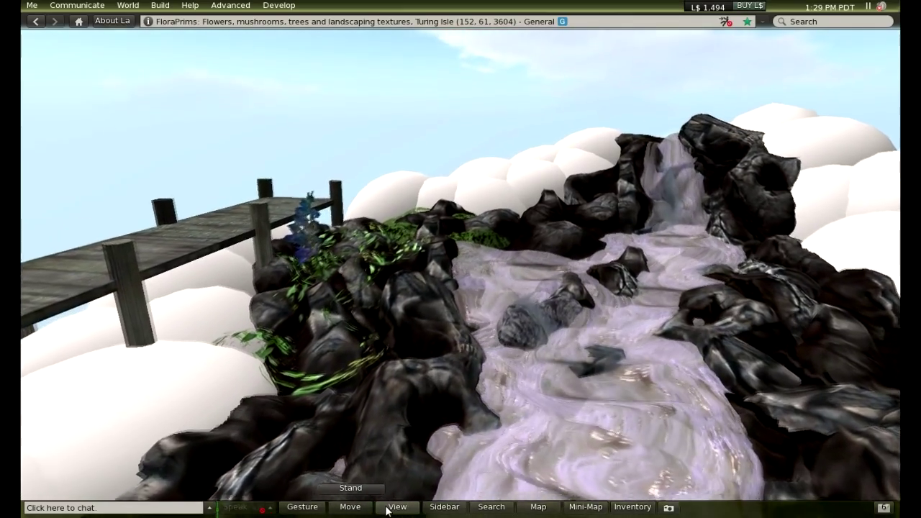
Step: Turn past the stream until the mushroom is centred, then walk toward it among the flowers
{"action": "key", "text": "Left"}
{"action": "key", "text": "Left"}
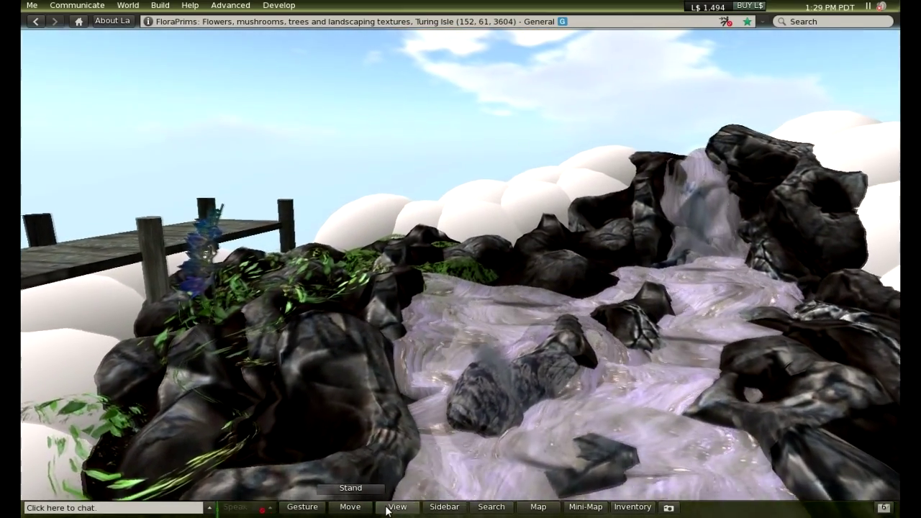
{"action": "key", "text": "Up"}
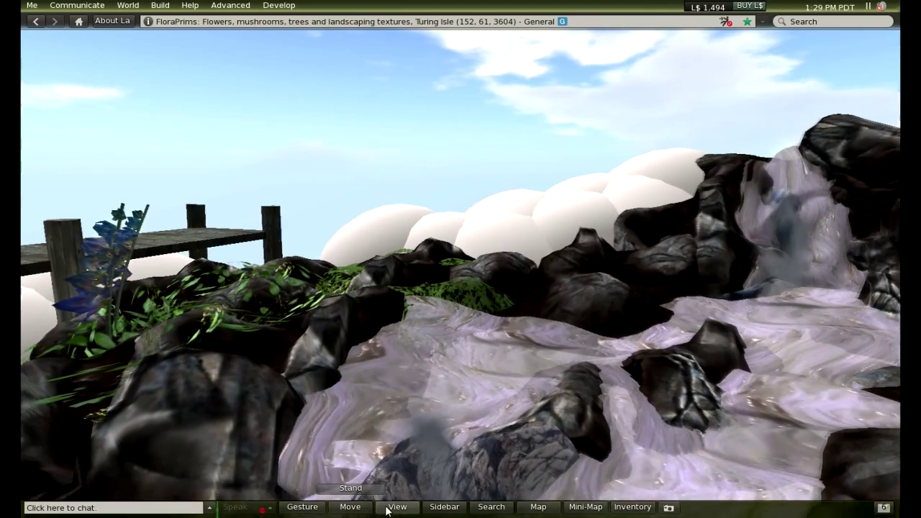
{"action": "key", "text": "Down"}
{"action": "key", "text": "Left"}
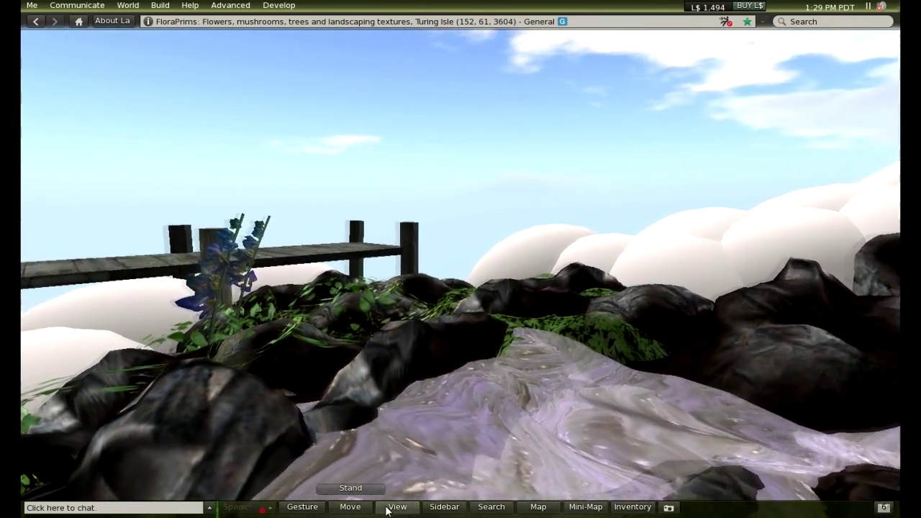
{"action": "key", "text": "Left"}
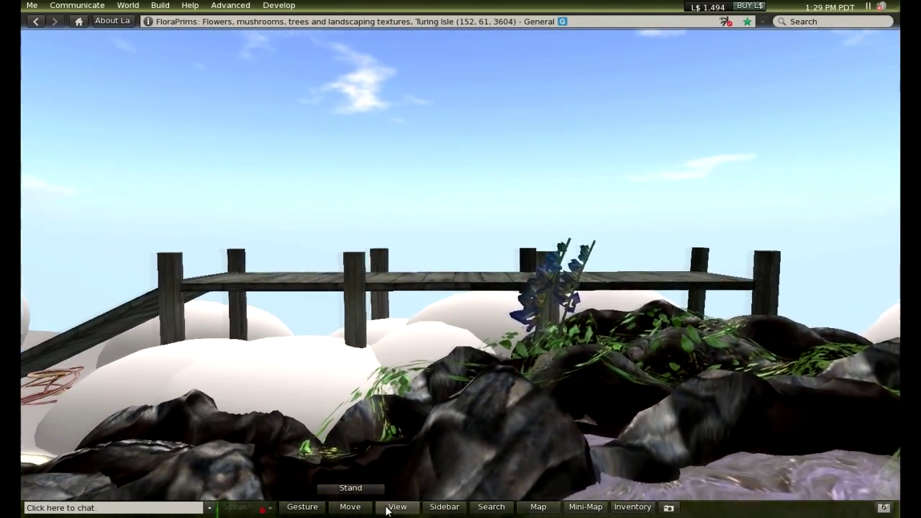
{"action": "key", "text": "Left"}
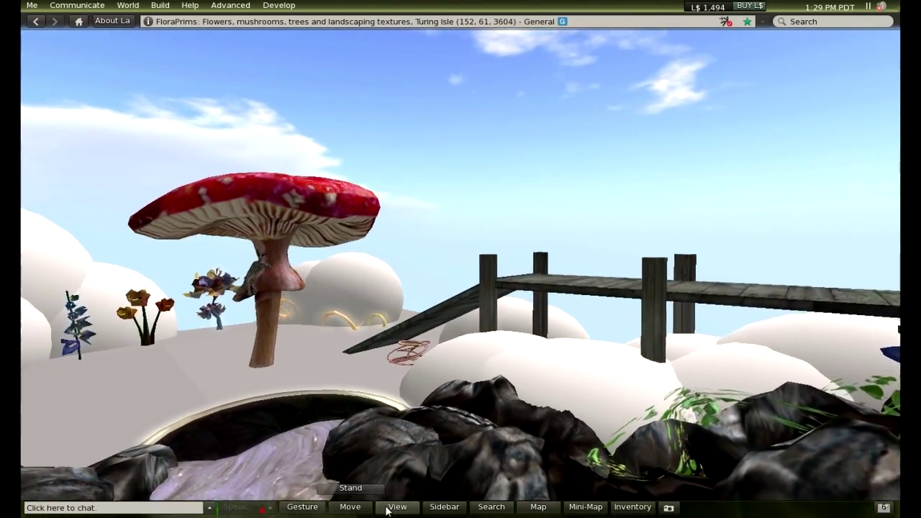
{"action": "key", "text": "Left"}
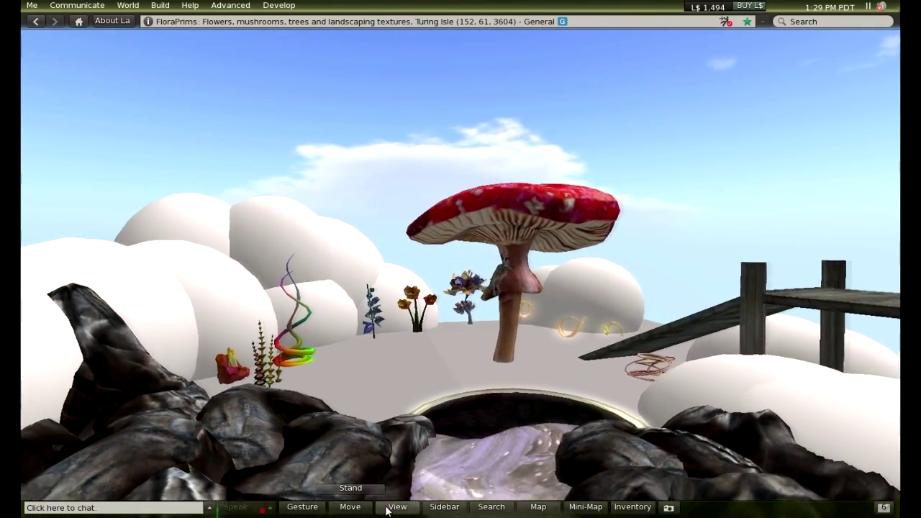
{"action": "key", "text": "Up"}
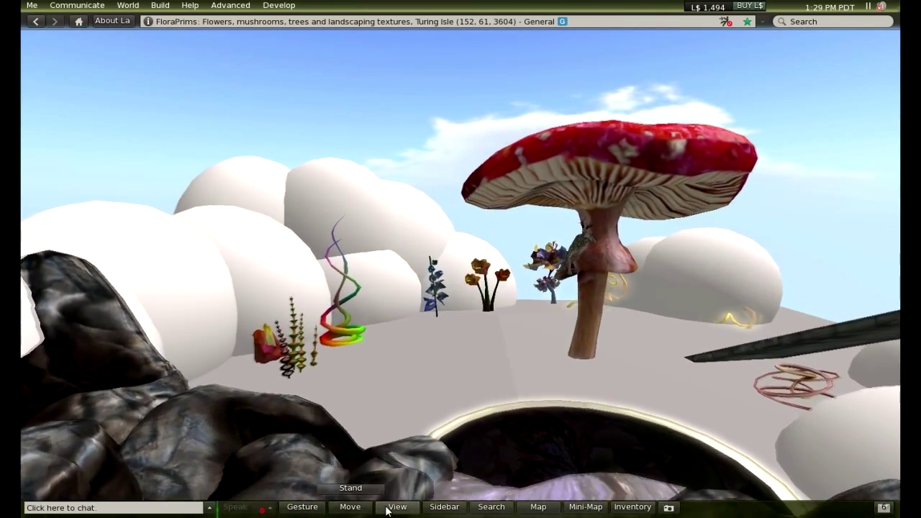
{"action": "key", "text": "Up"}
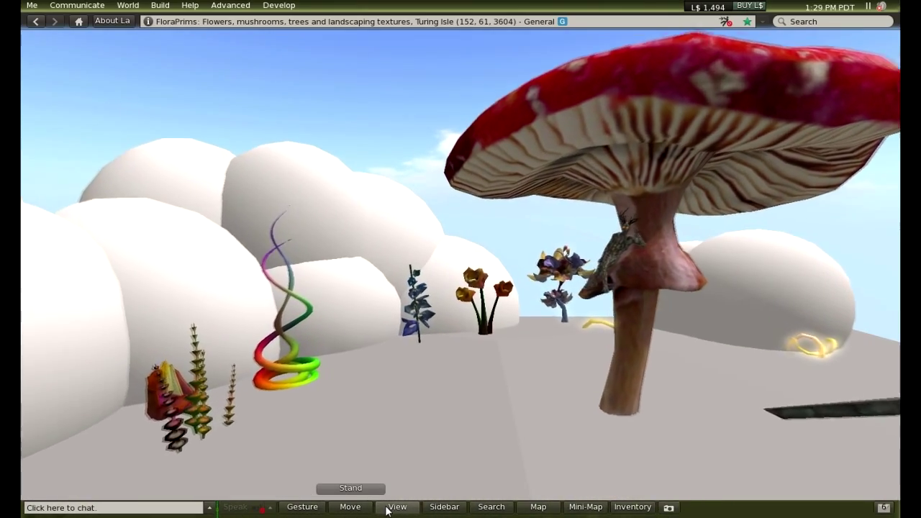